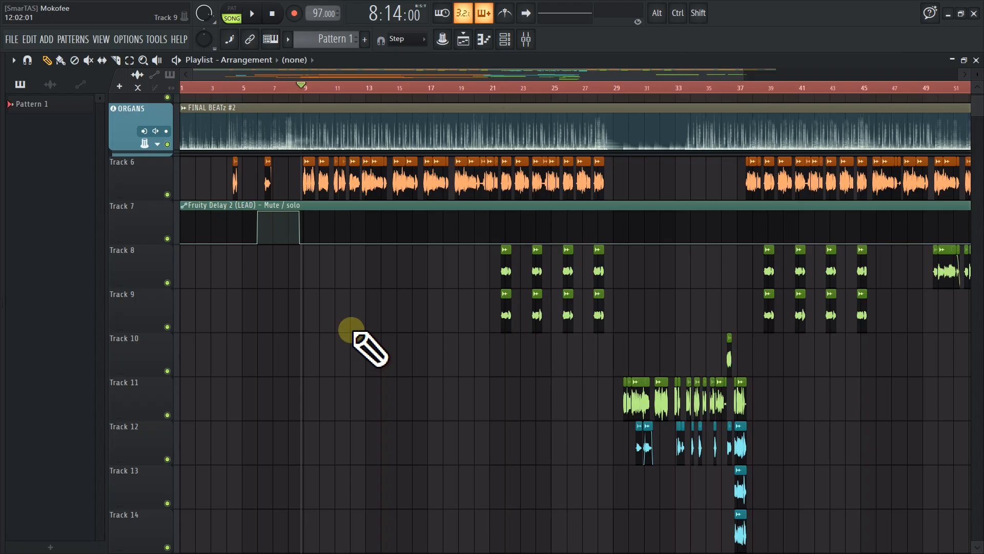
Load Auto-Tune Pro into the first effect slot of the LEAD mixer track
{"action": "left_click", "coordinate": [528, 40]}
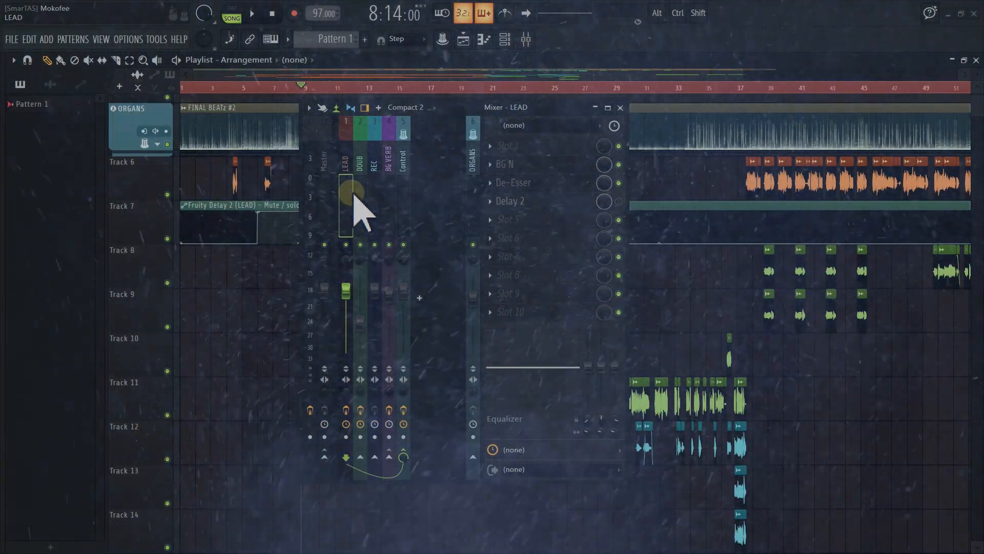
{"action": "left_click", "coordinate": [502, 146]}
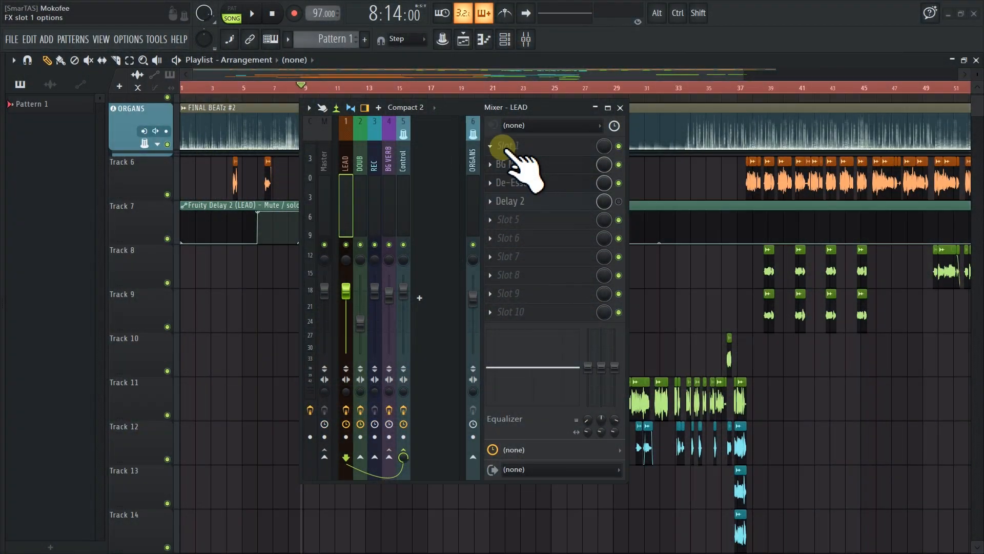
{"action": "left_click", "coordinate": [514, 148]}
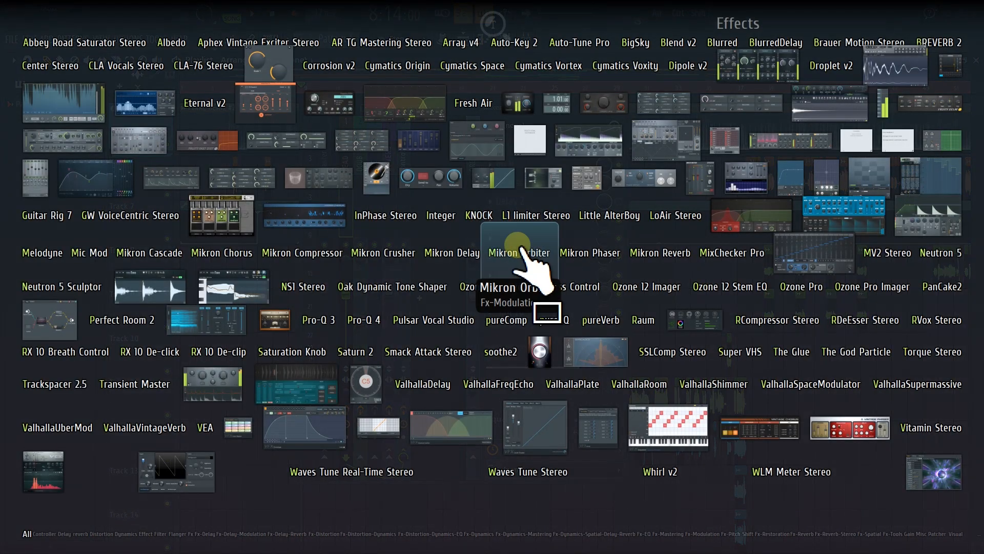
{"action": "type", "text": "au"}
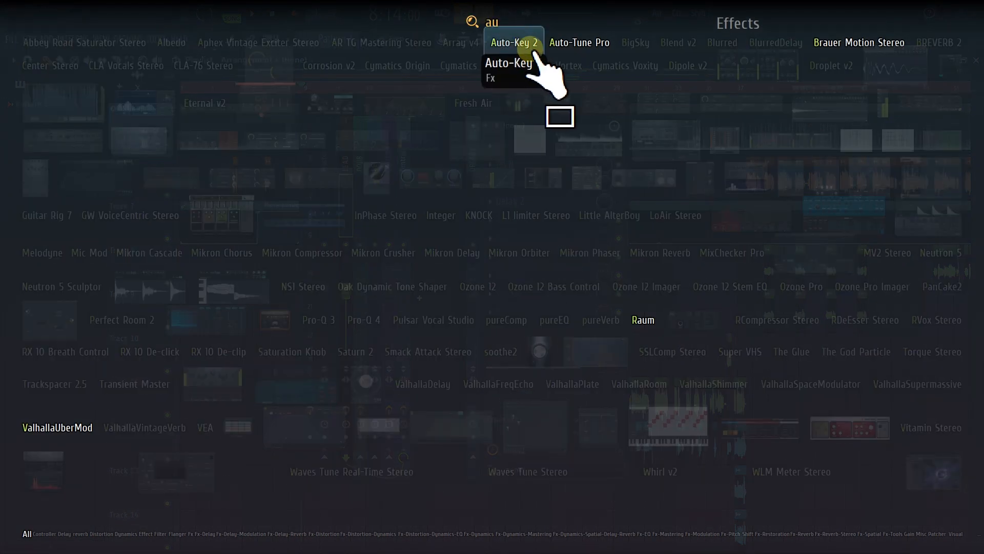
{"action": "left_click", "coordinate": [574, 45]}
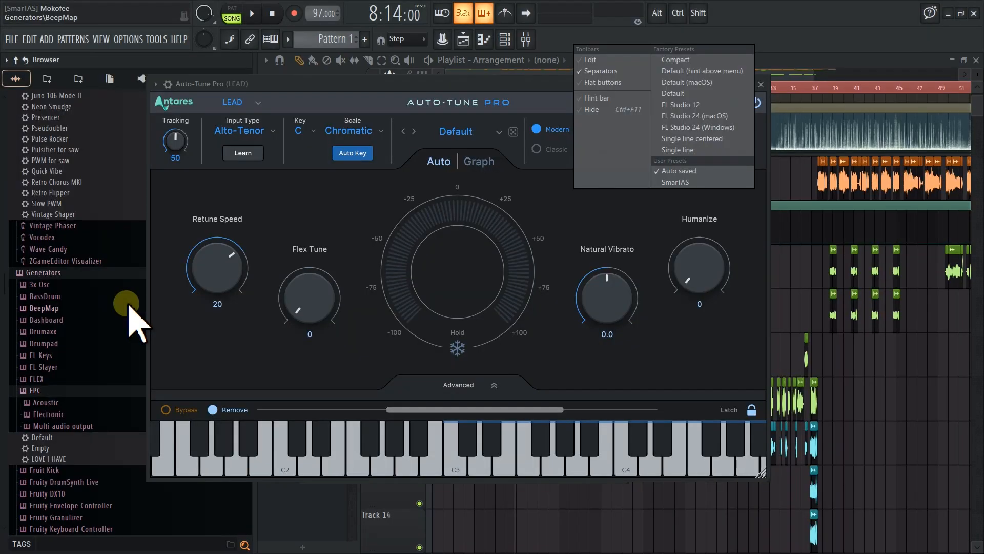
{"action": "mouse_move", "coordinate": [356, 84]}
{"action": "left_mouse_down"}
{"action": "mouse_move", "coordinate": [341, 85]}
{"action": "mouse_move", "coordinate": [358, 98]}
{"action": "left_mouse_up"}
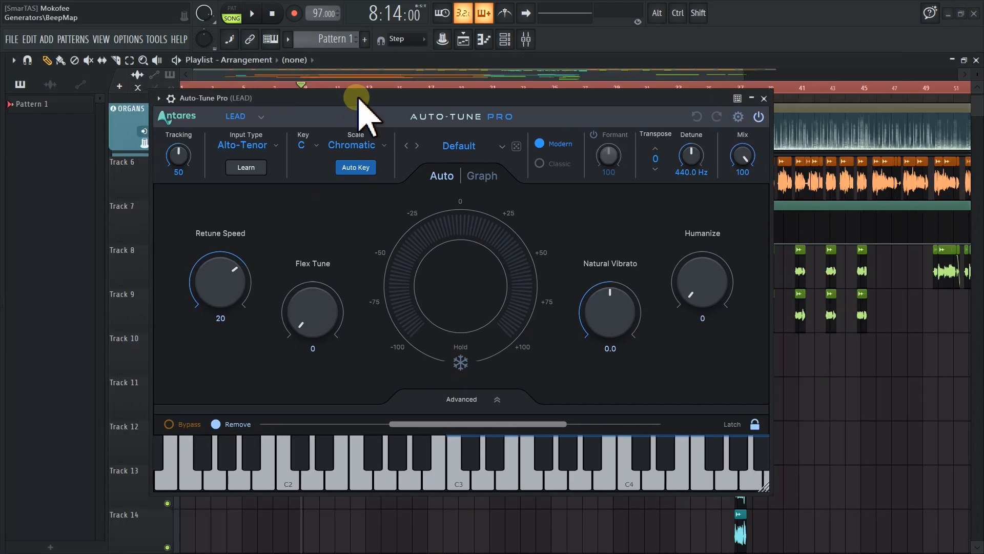
{"action": "left_click_drag", "start_coordinate": [455, 99], "coordinate": [476, 101]}
{"action": "left_click", "coordinate": [457, 285]}
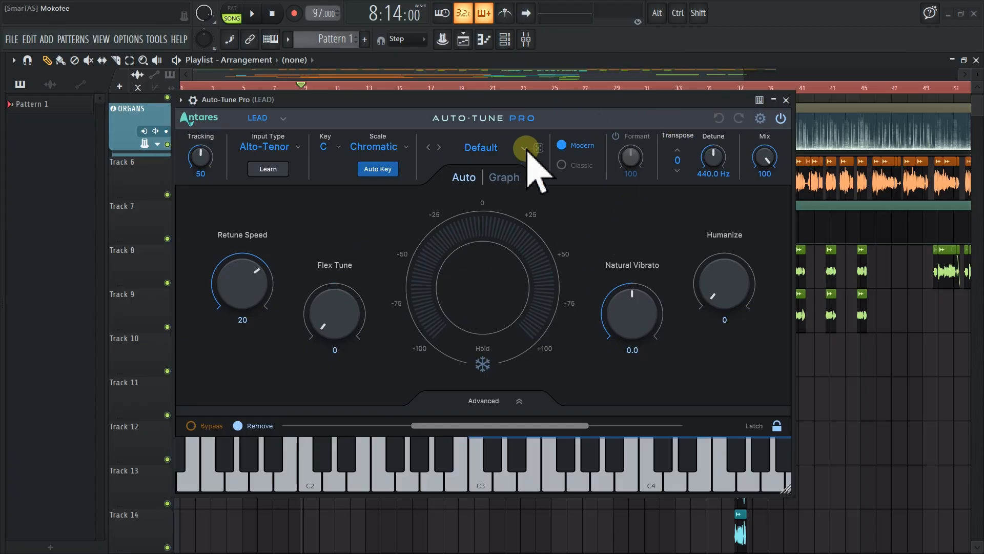
{"action": "left_click_drag", "start_coordinate": [550, 101], "coordinate": [610, 149]}
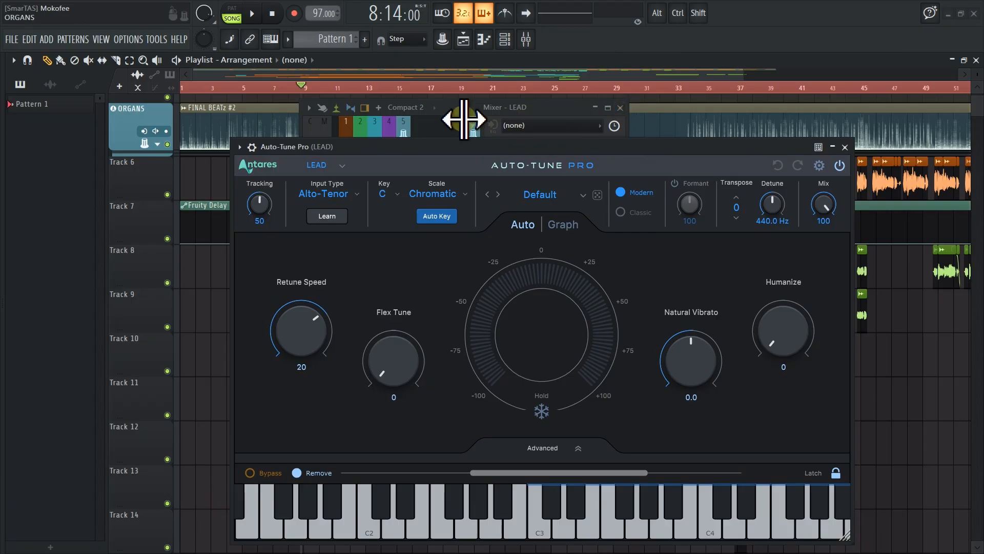
{"action": "left_click_drag", "start_coordinate": [464, 109], "coordinate": [559, 100]}
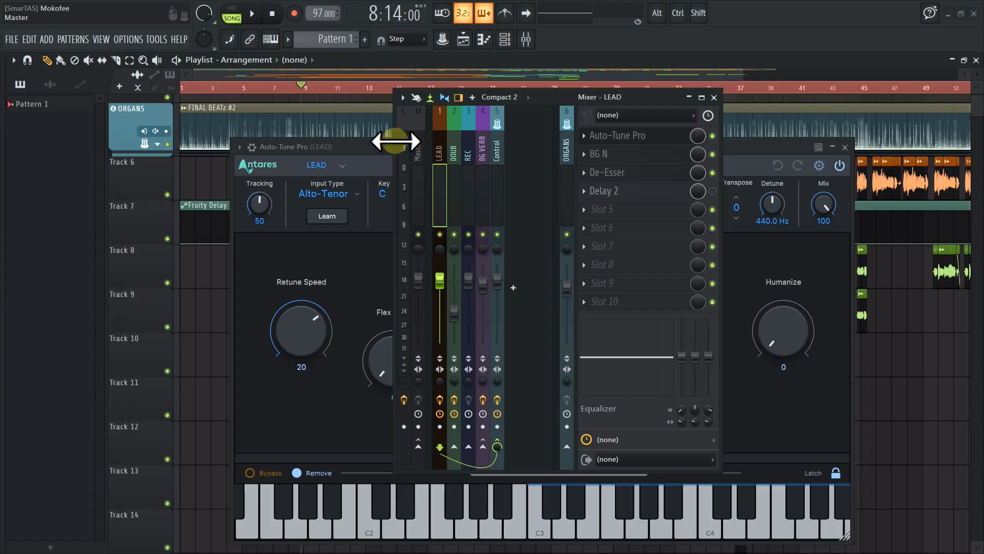
{"action": "left_click", "coordinate": [380, 148]}
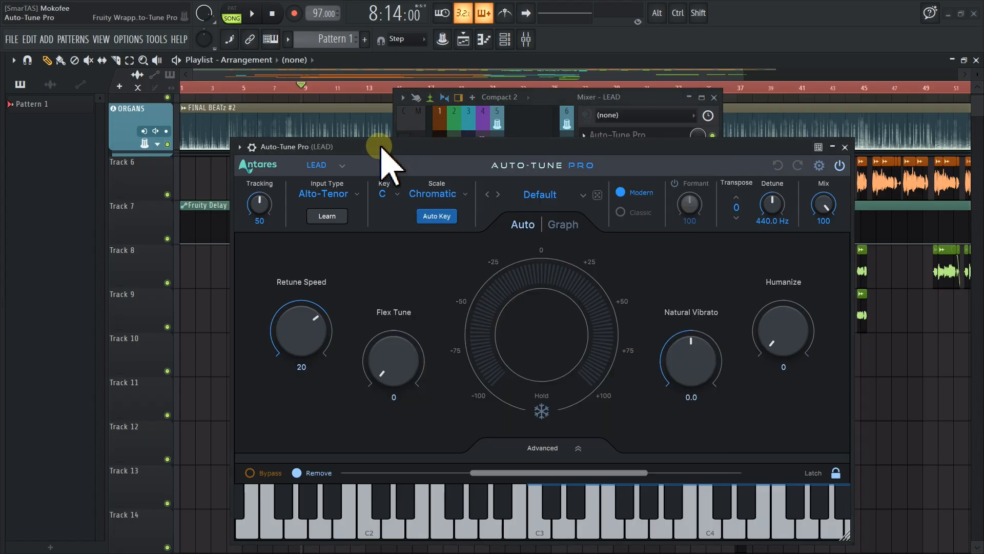
{"action": "left_click_drag", "start_coordinate": [382, 148], "coordinate": [451, 158]}
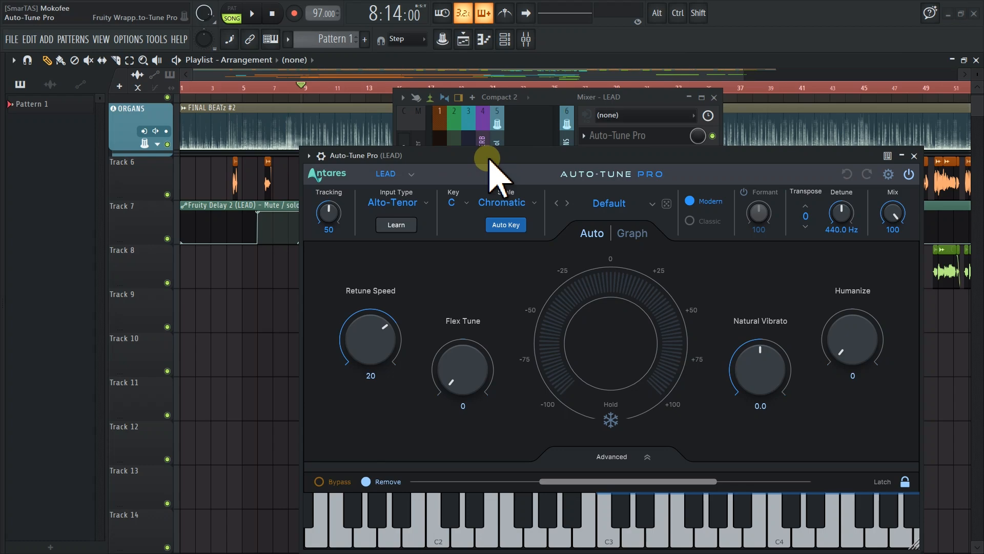
{"action": "left_click", "coordinate": [915, 157]}
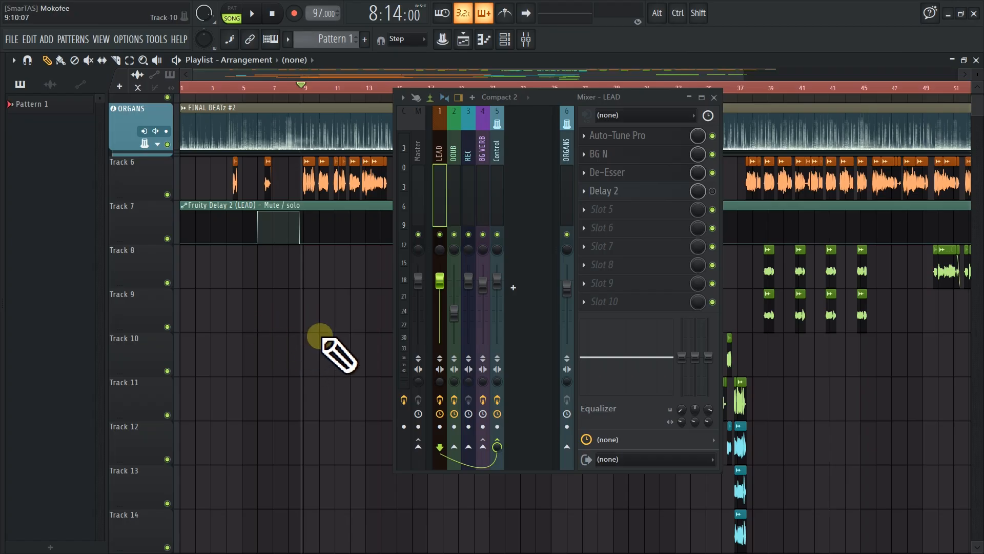
Load Auto-Key 2 into an empty effect slot on the Master mixer track
{"action": "left_click", "coordinate": [422, 187]}
{"action": "left_click", "coordinate": [622, 246]}
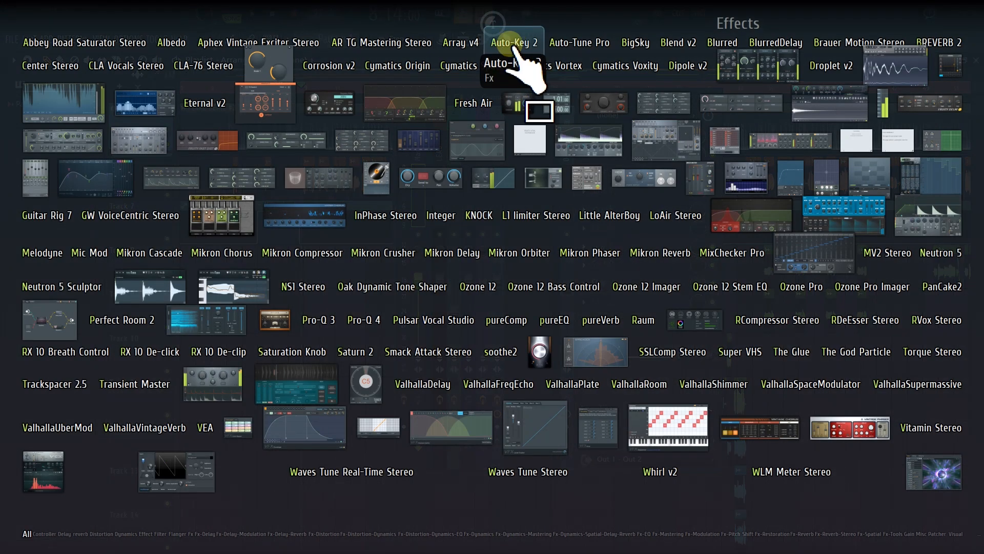
{"action": "left_click", "coordinate": [514, 45]}
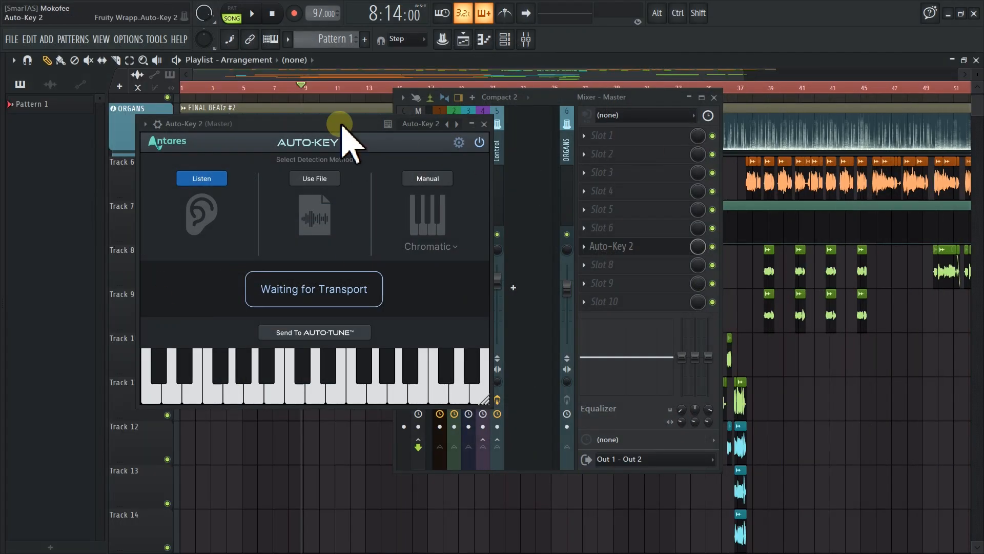
{"action": "left_click_drag", "start_coordinate": [342, 126], "coordinate": [271, 150]}
{"action": "left_click_drag", "start_coordinate": [547, 103], "coordinate": [709, 113]}
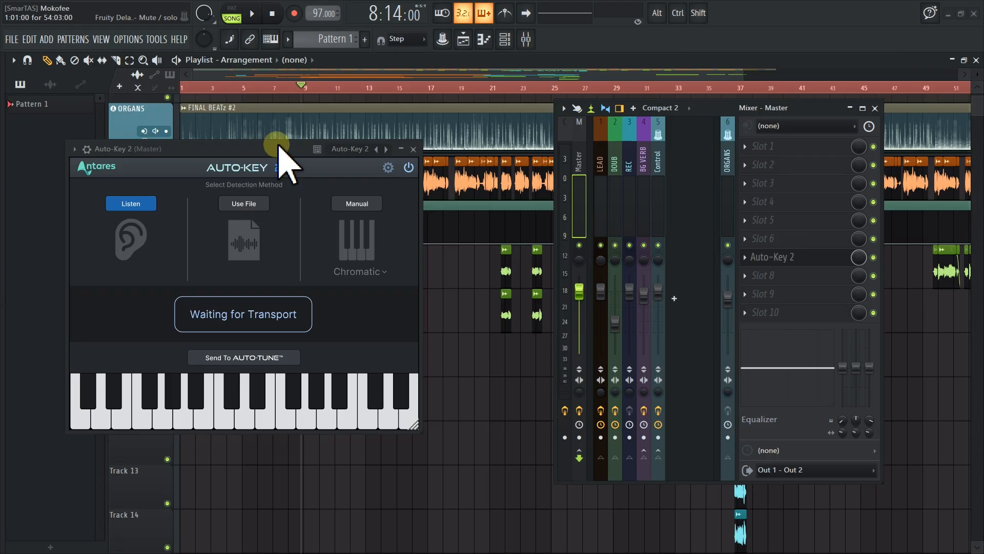
Mute Track 6 in the playlist
{"action": "left_click_drag", "start_coordinate": [281, 151], "coordinate": [434, 252]}
{"action": "scroll", "coordinate": [315, 208], "scroll_direction": "down", "scroll_amount": 2}
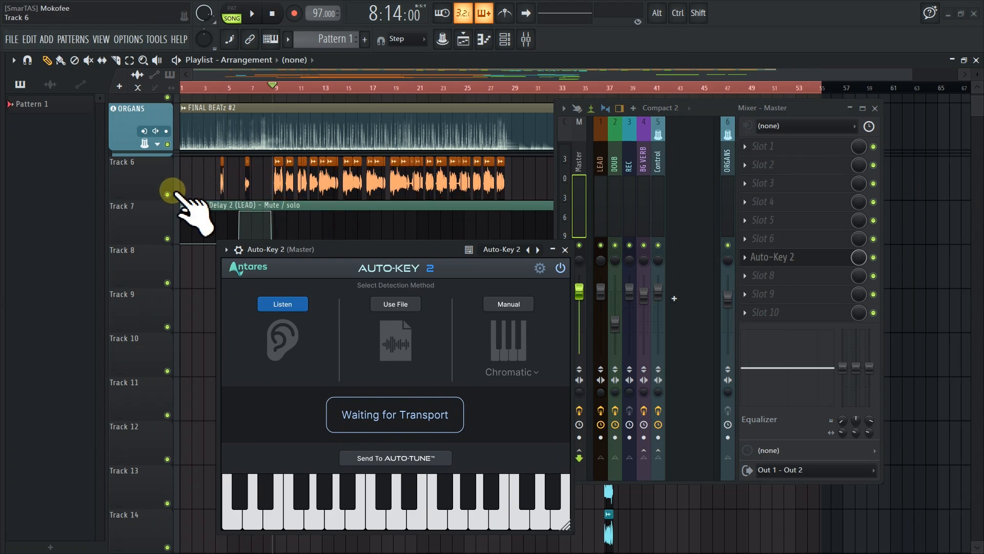
{"action": "left_click", "coordinate": [168, 195]}
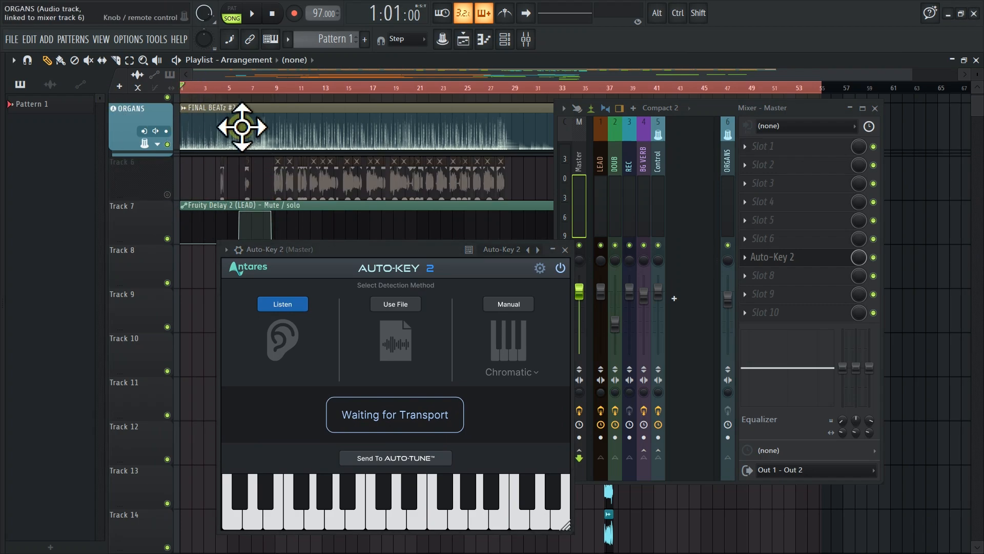
Play the arrangement so Auto-Key 2 listens and detects the song's key
{"action": "key", "text": "space"}
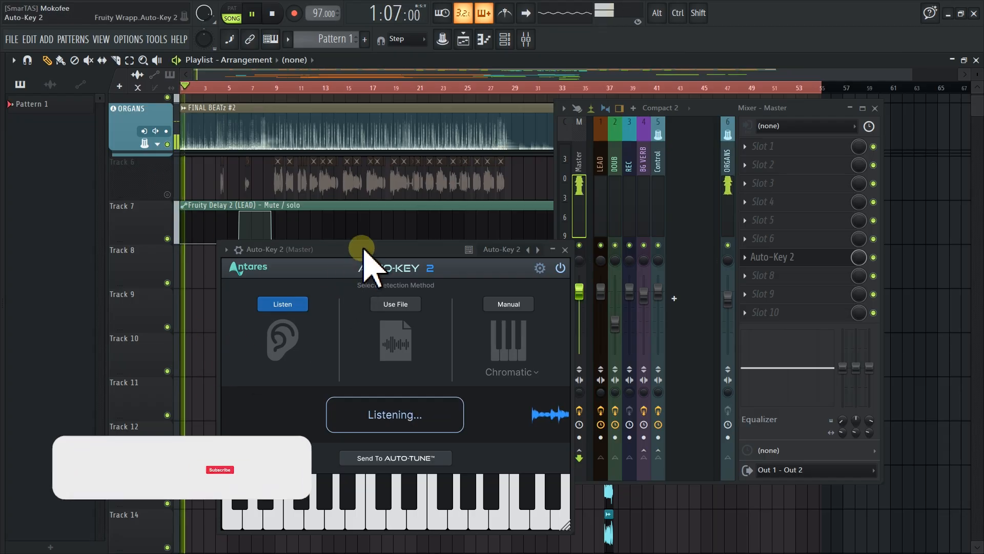
{"action": "left_click_drag", "start_coordinate": [363, 250], "coordinate": [341, 224]}
{"action": "key", "text": "space"}
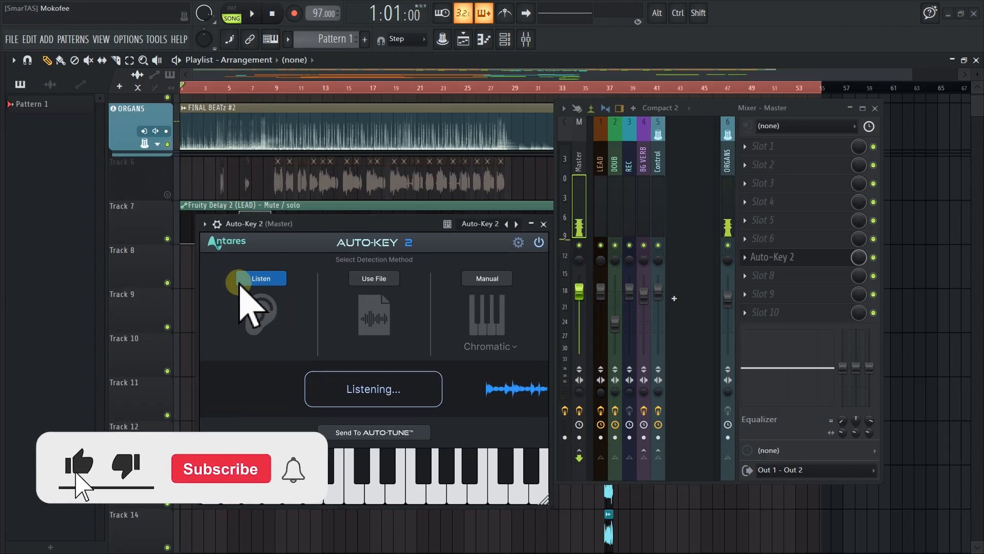
{"action": "left_click", "coordinate": [217, 224]}
{"action": "left_click", "coordinate": [216, 224]}
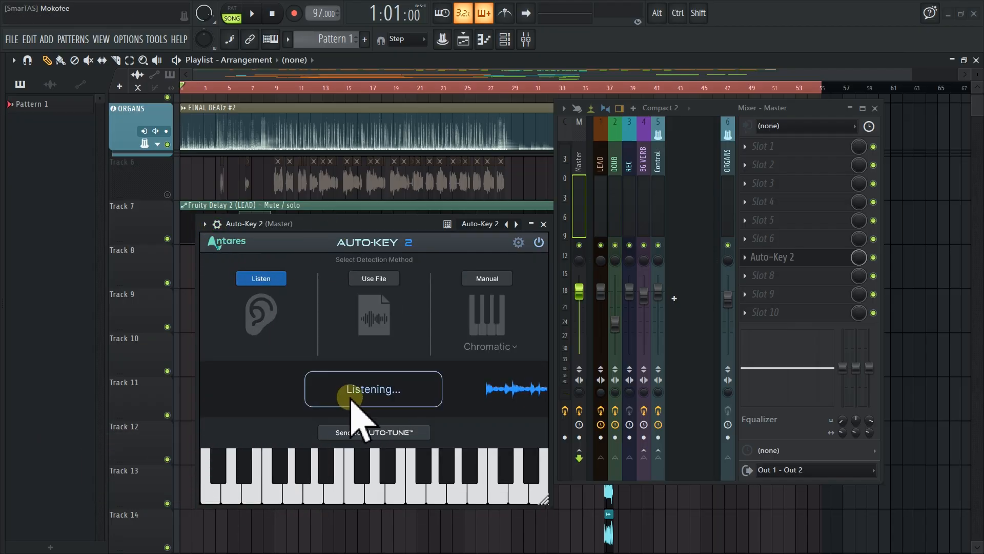
{"action": "left_click_drag", "start_coordinate": [398, 223], "coordinate": [385, 175]}
{"action": "key", "text": "space"}
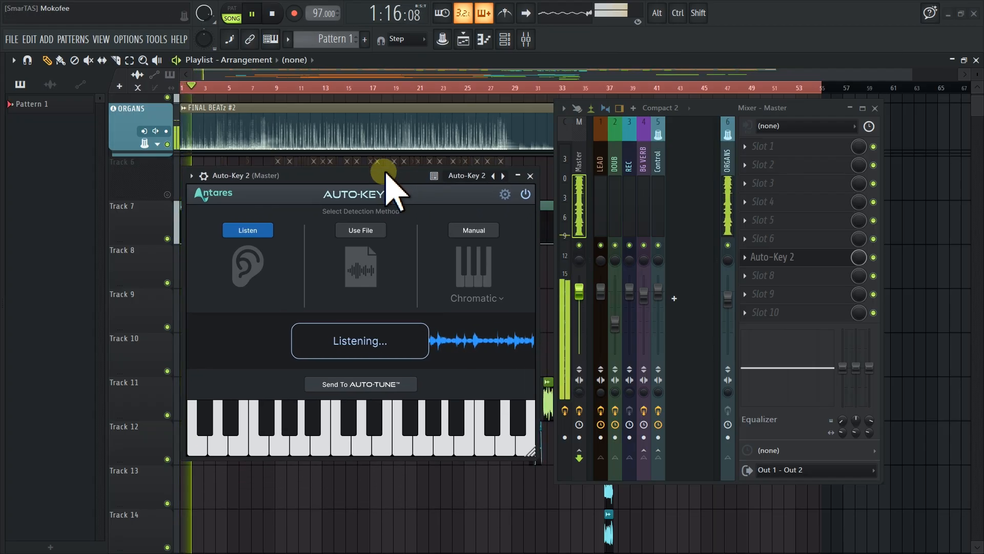
{"action": "left_click_drag", "start_coordinate": [385, 173], "coordinate": [377, 179]}
{"action": "key", "text": "space"}
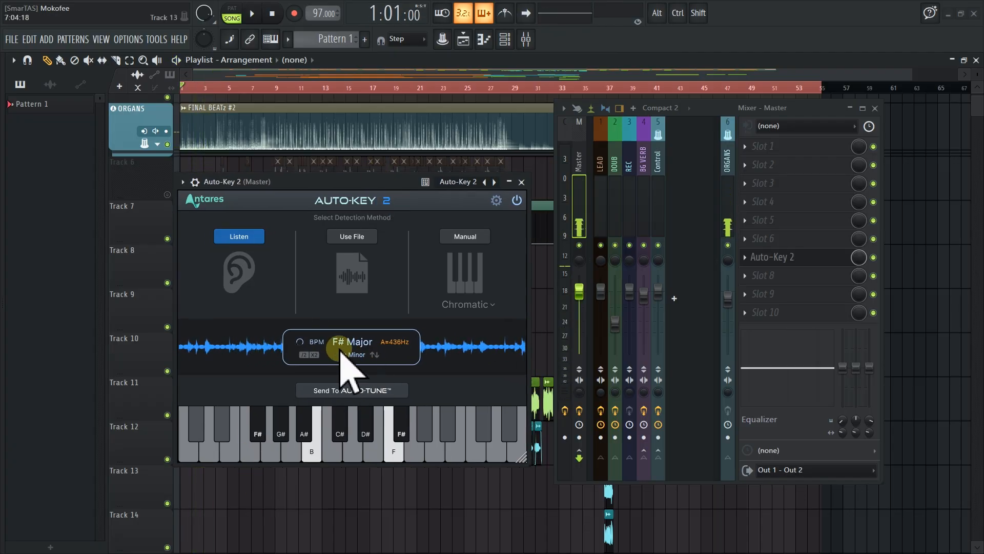
Restart Auto-Key 2's listening and play the arrangement from around bar 8 for a new key detection
{"action": "left_click", "coordinate": [239, 237]}
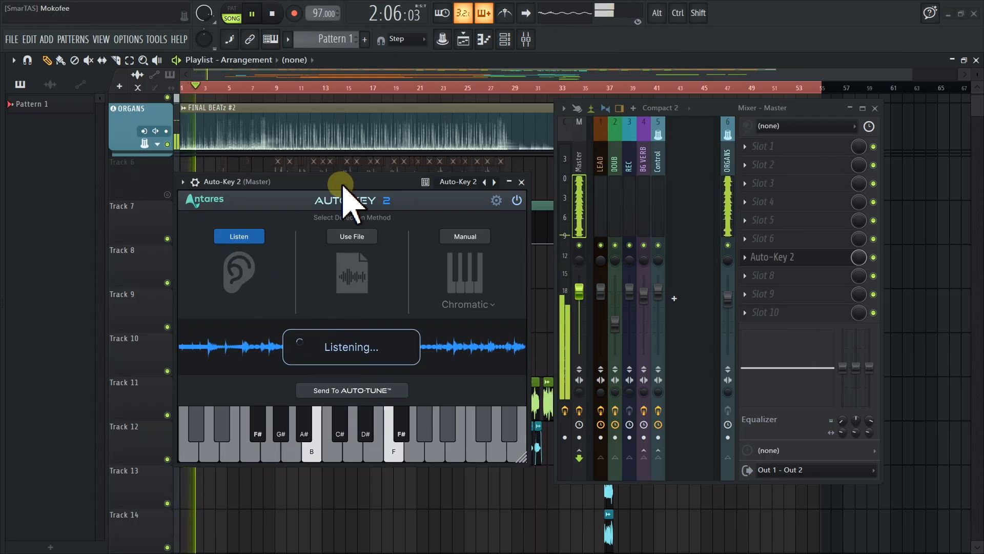
{"action": "left_click", "coordinate": [344, 320]}
{"action": "key", "text": "space"}
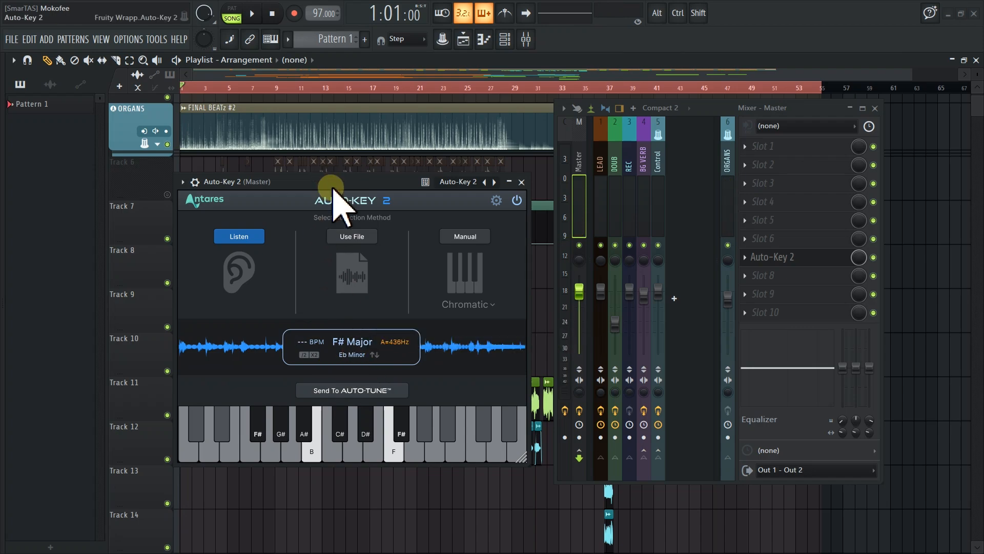
{"action": "left_click_drag", "start_coordinate": [331, 199], "coordinate": [365, 286]}
{"action": "scroll", "coordinate": [261, 182], "scroll_direction": "up", "scroll_amount": 5}
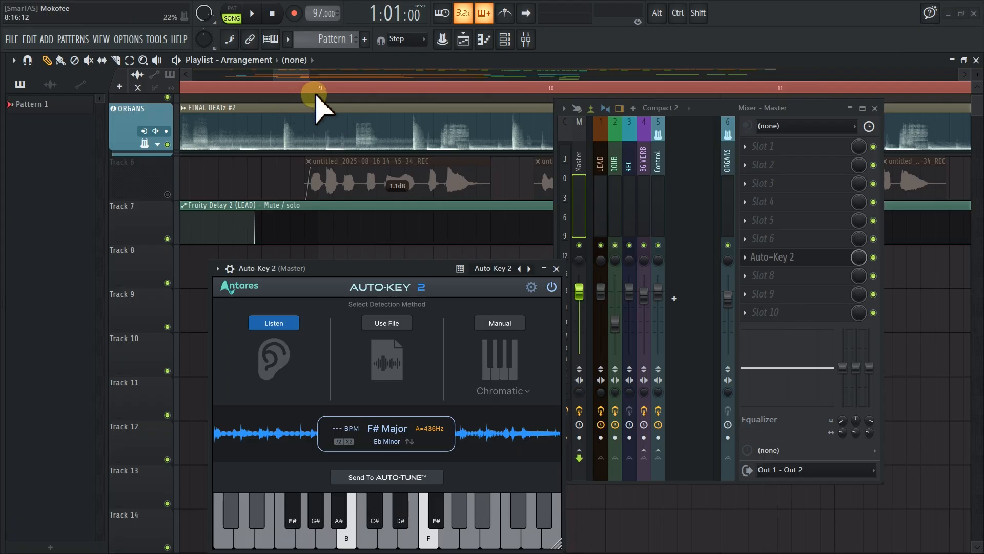
{"action": "left_click", "coordinate": [264, 88]}
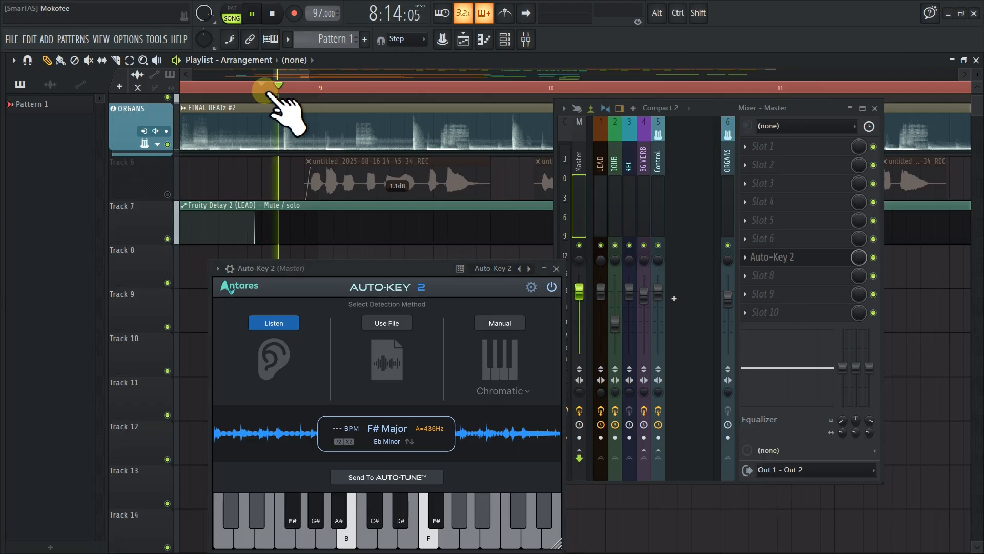
{"action": "key", "text": "space"}
{"action": "scroll", "coordinate": [318, 132], "scroll_direction": "down", "scroll_amount": 3}
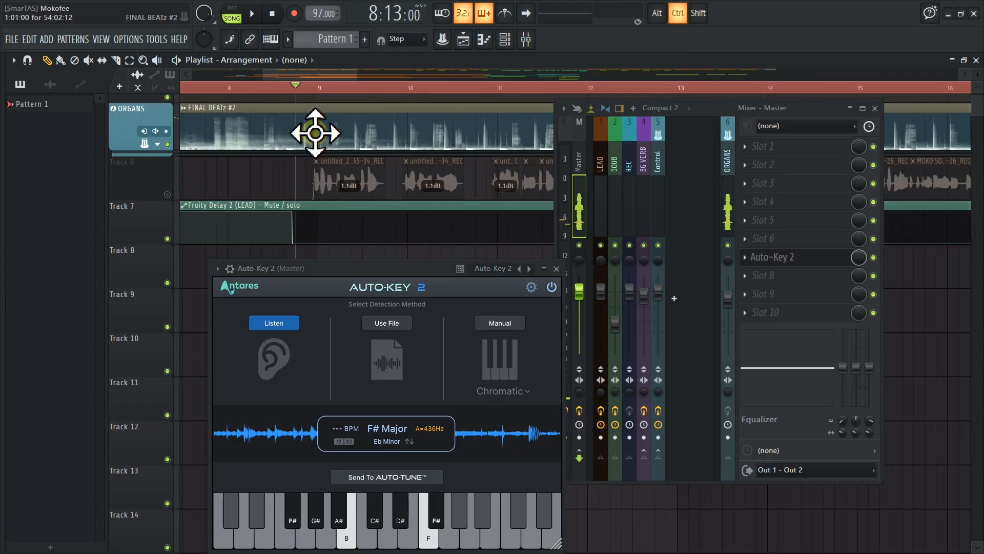
{"action": "left_click_drag", "start_coordinate": [375, 272], "coordinate": [374, 187]}
{"action": "scroll", "coordinate": [353, 137], "scroll_direction": "down", "scroll_amount": 4}
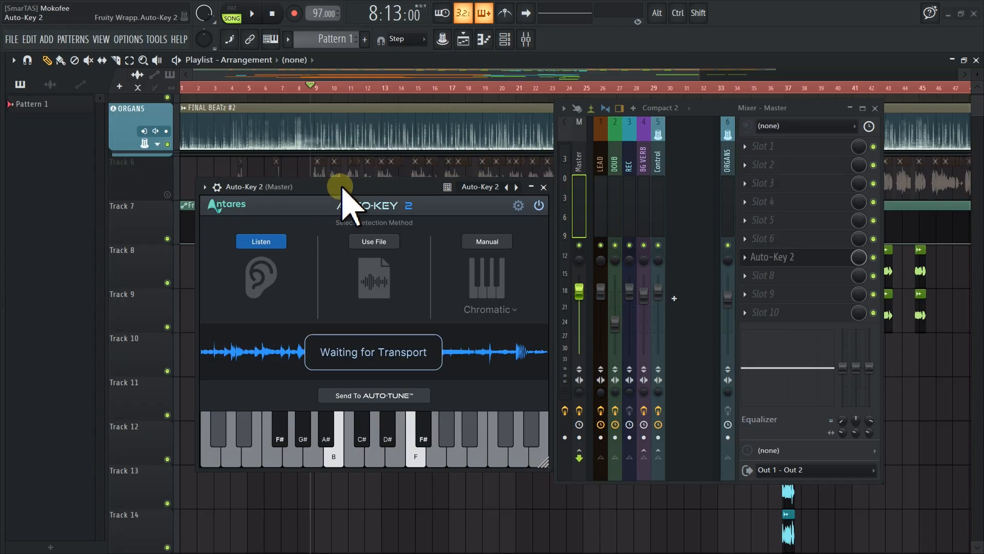
{"action": "key", "text": "space"}
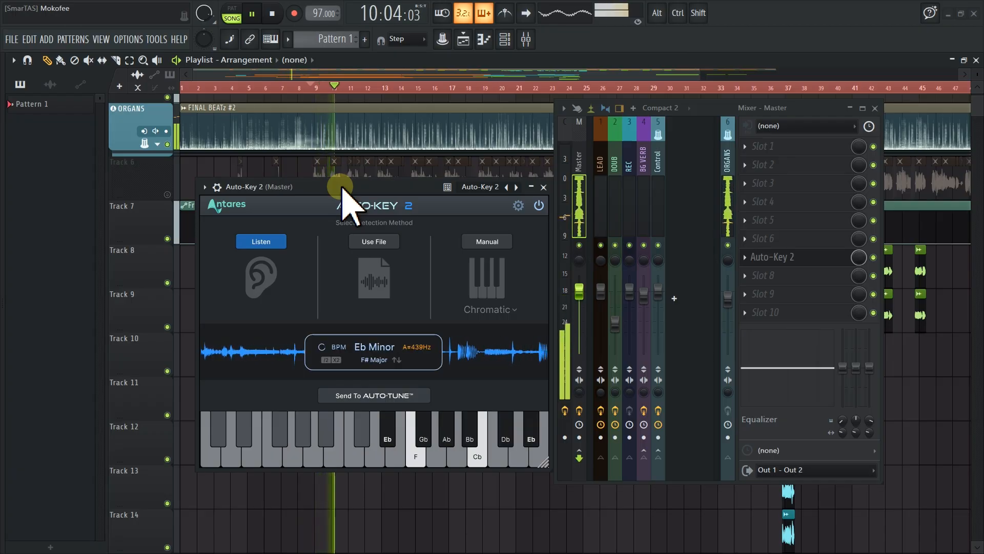
{"action": "key", "text": "space"}
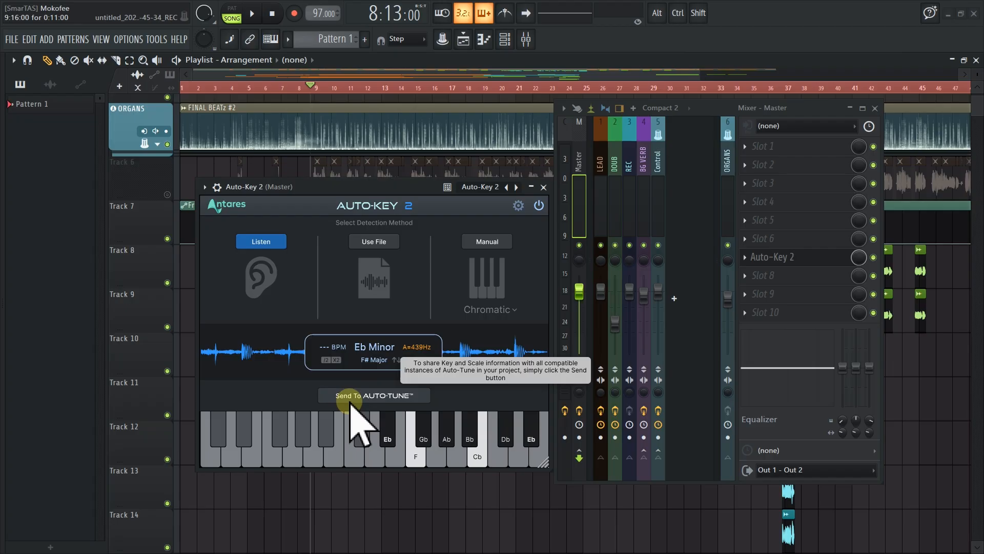
Send the detected key and scale to Auto-Tune and close the Auto-Key 2 window
{"action": "left_click", "coordinate": [388, 397]}
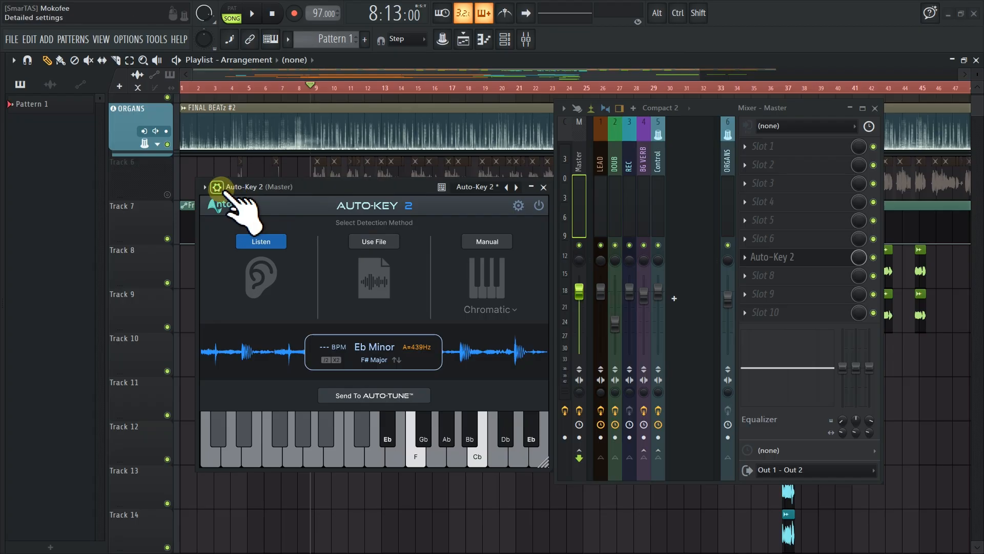
{"action": "left_click", "coordinate": [217, 187]}
{"action": "left_click", "coordinate": [510, 206]}
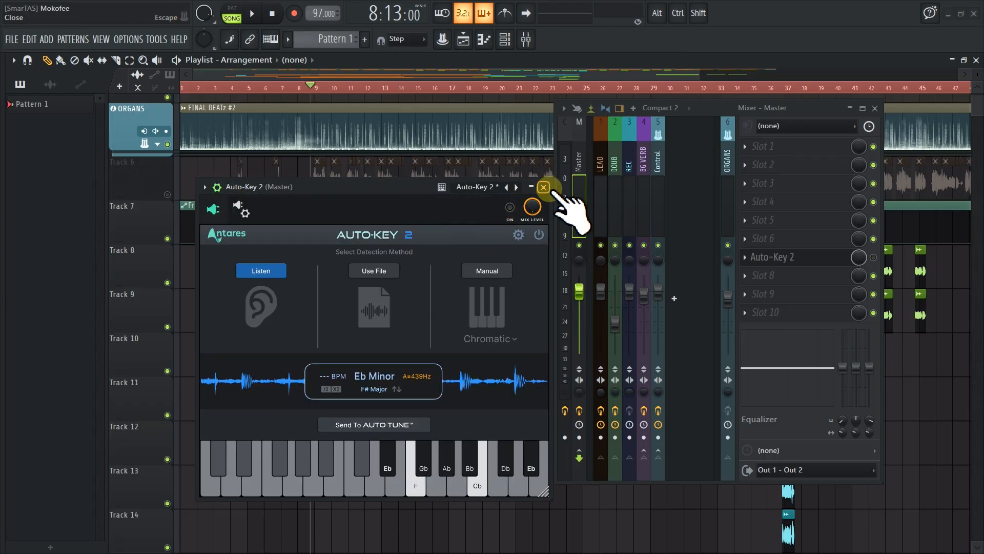
{"action": "left_click", "coordinate": [544, 188]}
Open Auto-Tune Pro on the LEAD track to check its key and scale settings
{"action": "left_click_drag", "start_coordinate": [718, 109], "coordinate": [411, 132]}
{"action": "left_click", "coordinate": [287, 220]}
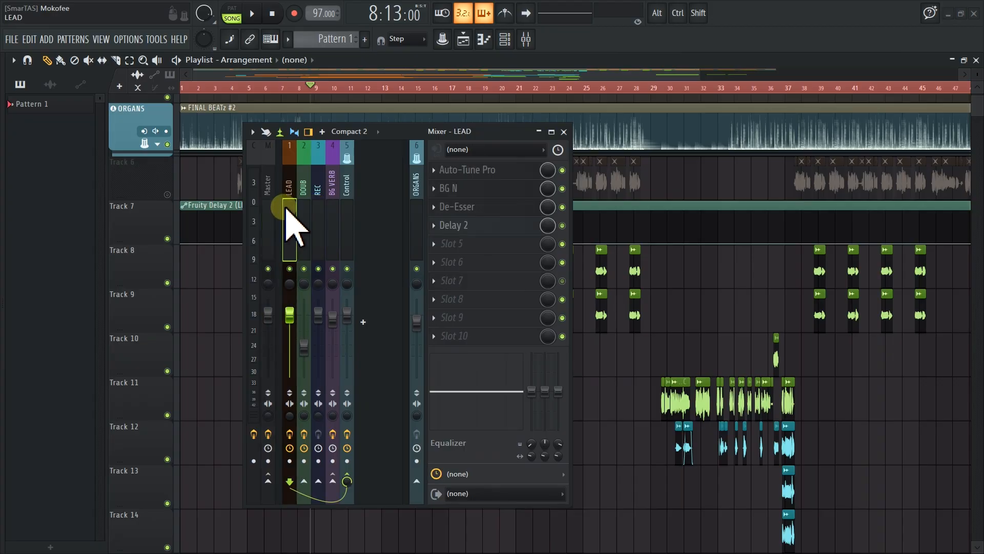
{"action": "left_click", "coordinate": [474, 171]}
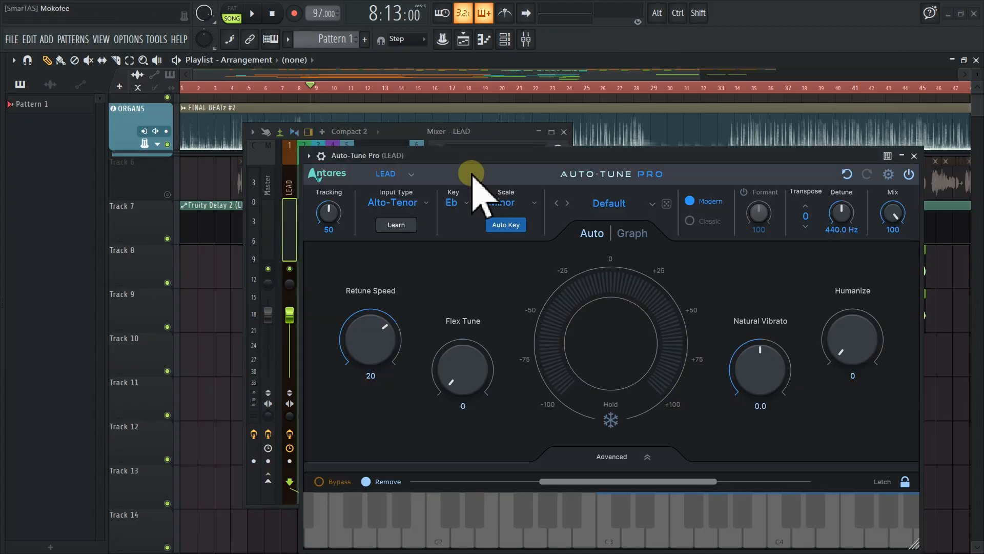
{"action": "left_click_drag", "start_coordinate": [593, 163], "coordinate": [402, 87]}
{"action": "left_click", "coordinate": [269, 135]}
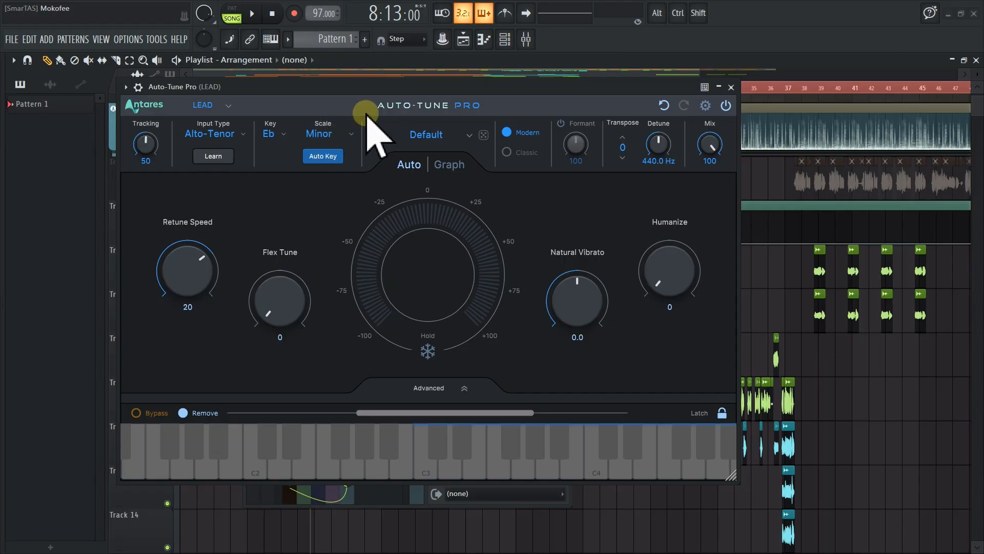
Rearrange the Auto-Tune Pro window and move the LEAD mixer window beside it
{"action": "left_click_drag", "start_coordinate": [399, 86], "coordinate": [540, 196]}
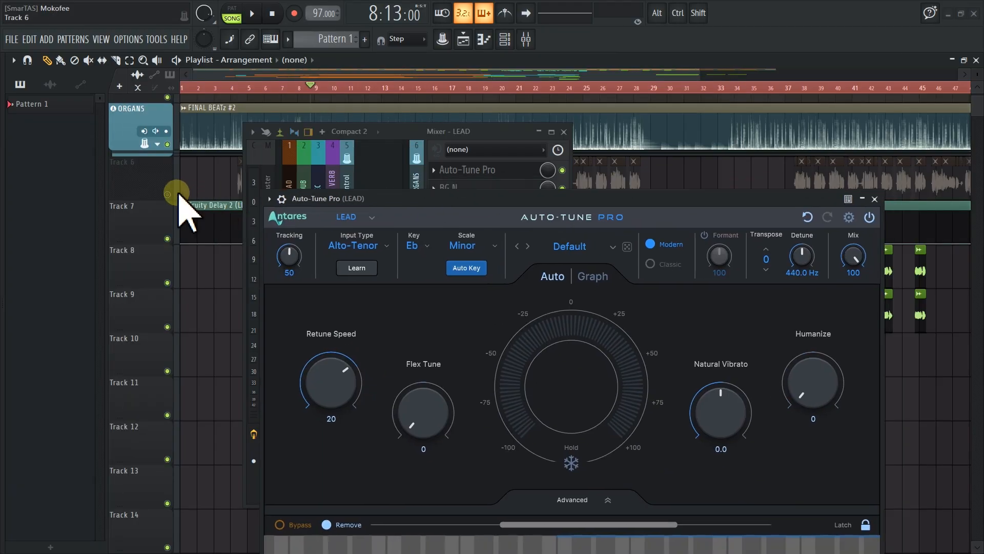
{"action": "left_click", "coordinate": [378, 132]}
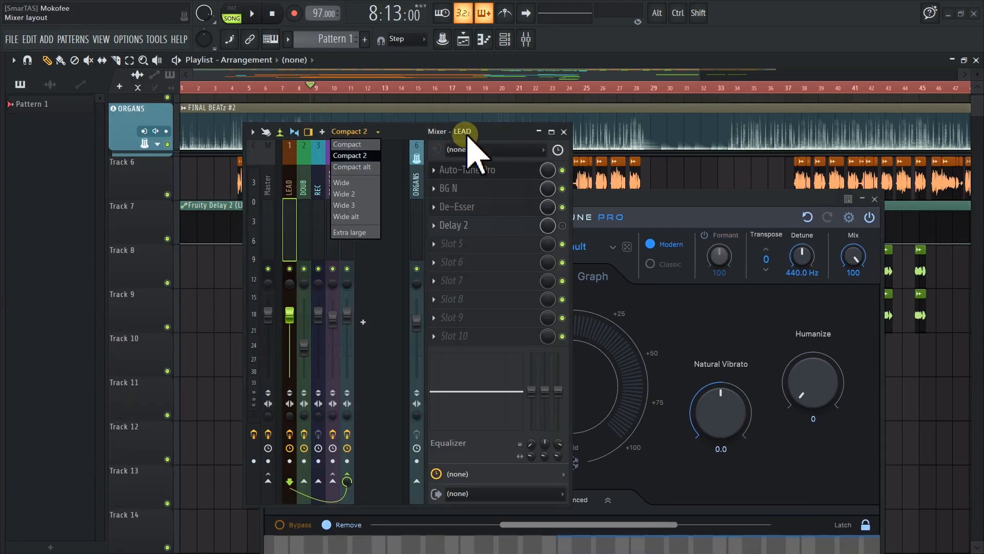
{"action": "left_click", "coordinate": [398, 134]}
{"action": "left_click_drag", "start_coordinate": [388, 132], "coordinate": [670, 135]}
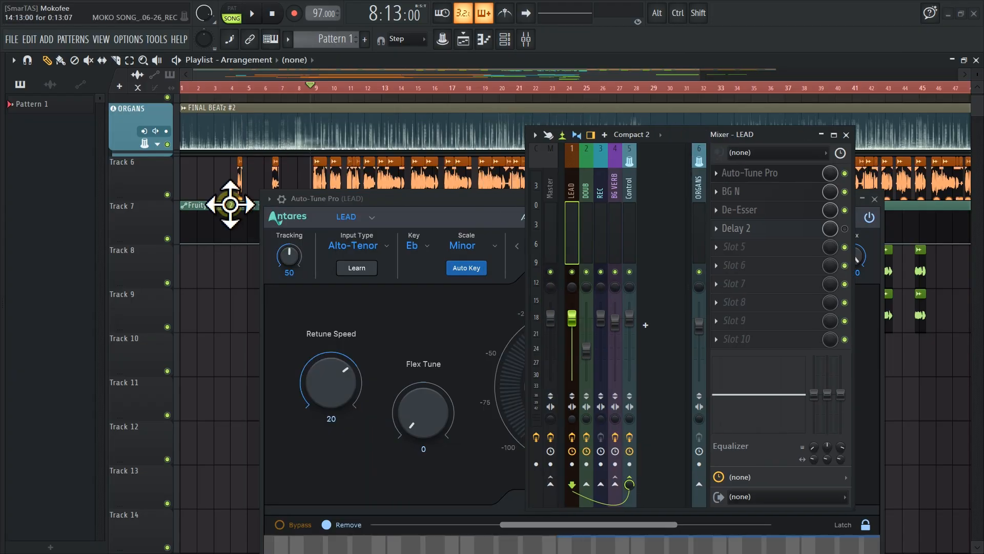
{"action": "scroll", "coordinate": [314, 171], "scroll_direction": "up", "scroll_amount": 7}
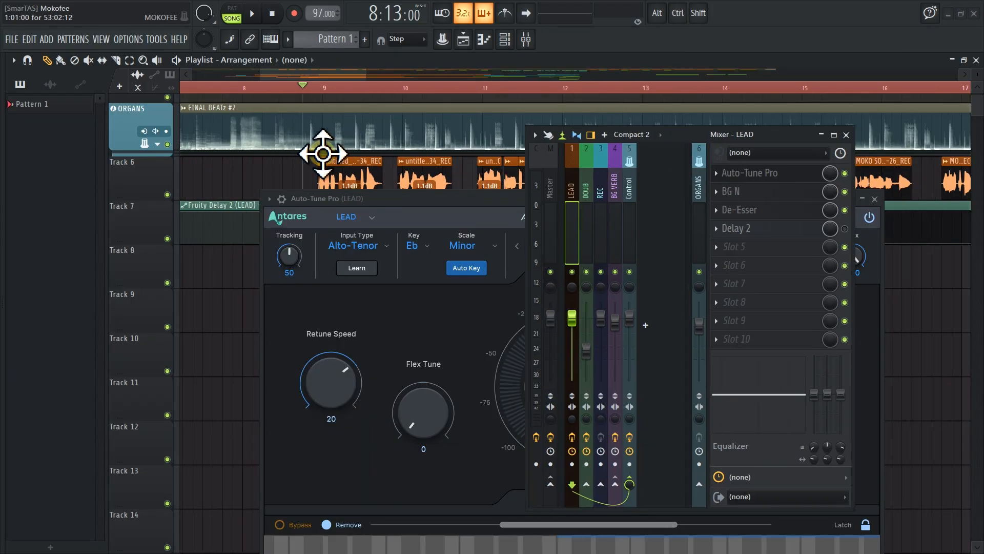
{"action": "scroll", "coordinate": [323, 153], "scroll_direction": "down", "scroll_amount": 4}
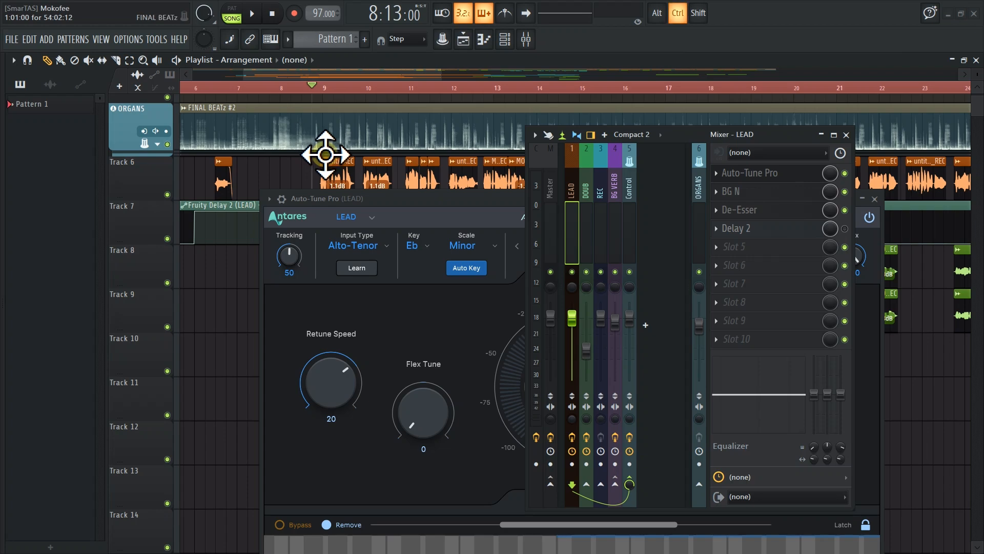
{"action": "scroll", "coordinate": [315, 153], "scroll_direction": "down", "scroll_amount": 5}
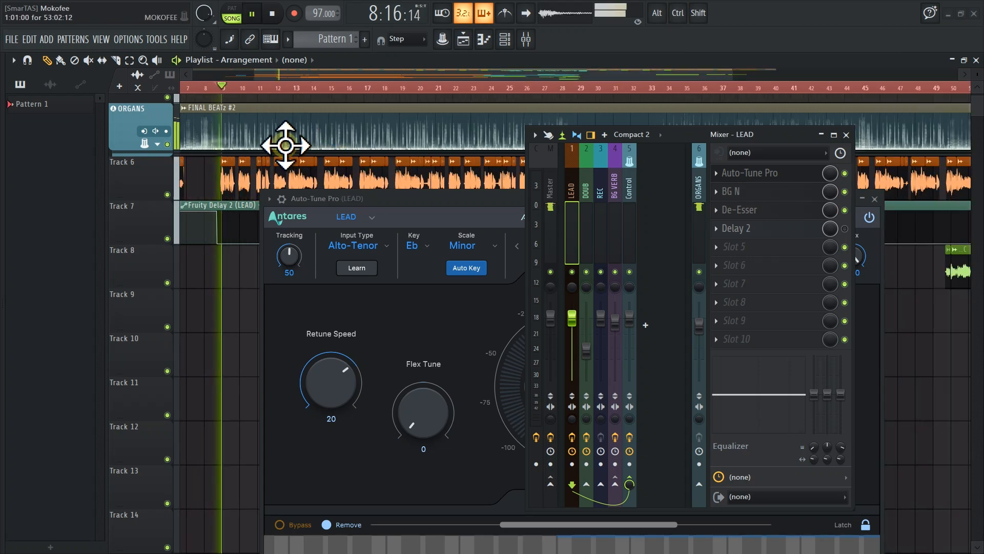
{"action": "scroll", "coordinate": [286, 145], "scroll_direction": "up", "scroll_amount": 2}
{"action": "scroll", "coordinate": [308, 155], "scroll_direction": "down", "scroll_amount": 2}
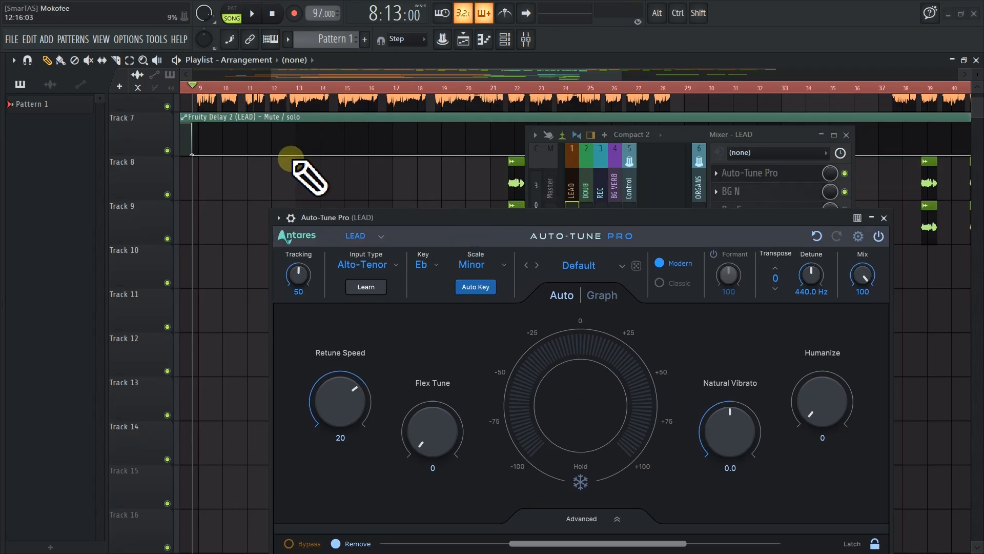
{"action": "scroll", "coordinate": [310, 177], "scroll_direction": "down", "scroll_amount": 2}
{"action": "scroll", "coordinate": [318, 180], "scroll_direction": "up", "scroll_amount": 2}
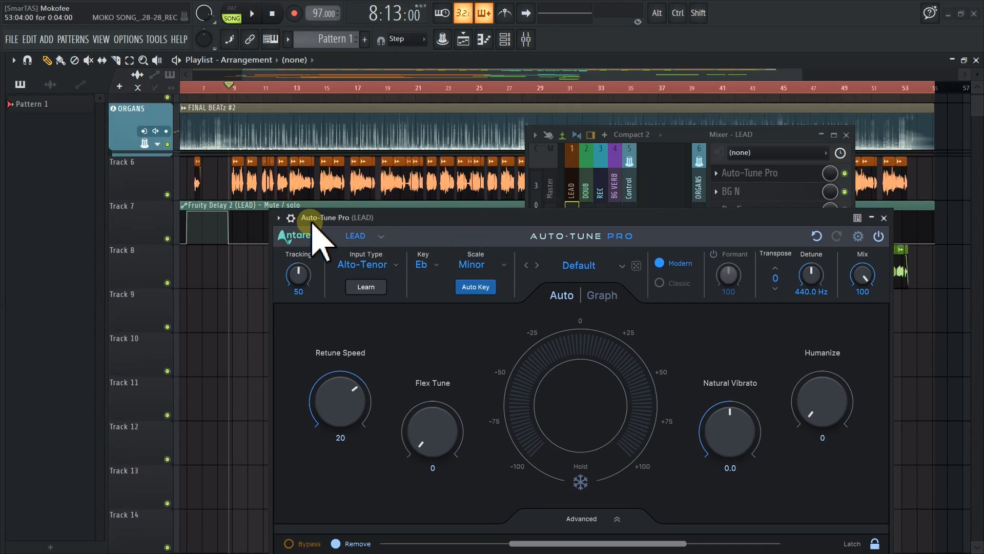
Open the plugin wrapper's detailed settings for Auto-Tune Pro and switch its ON option on while playing the song
{"action": "left_click", "coordinate": [279, 217]}
{"action": "key", "text": "space"}
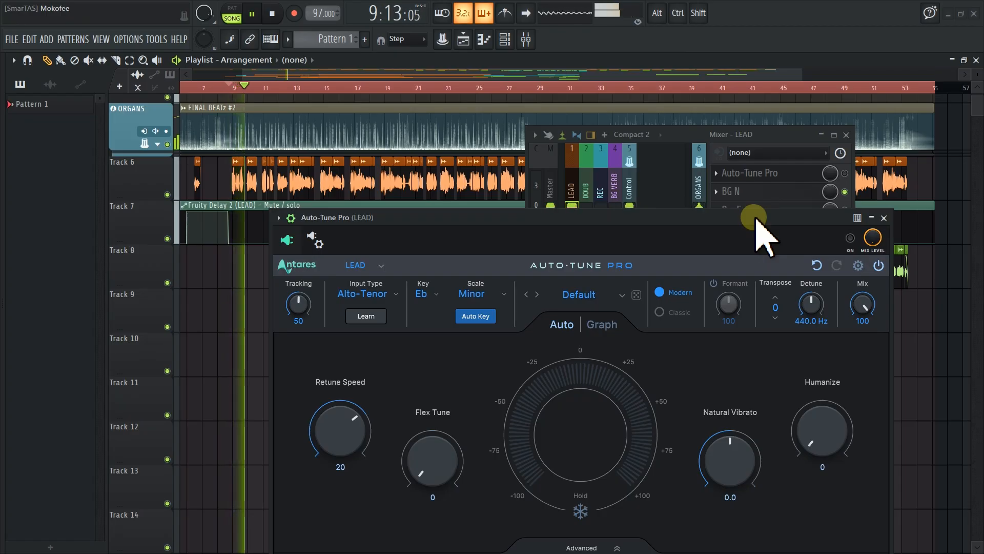
{"action": "left_click_drag", "start_coordinate": [756, 218], "coordinate": [750, 215]}
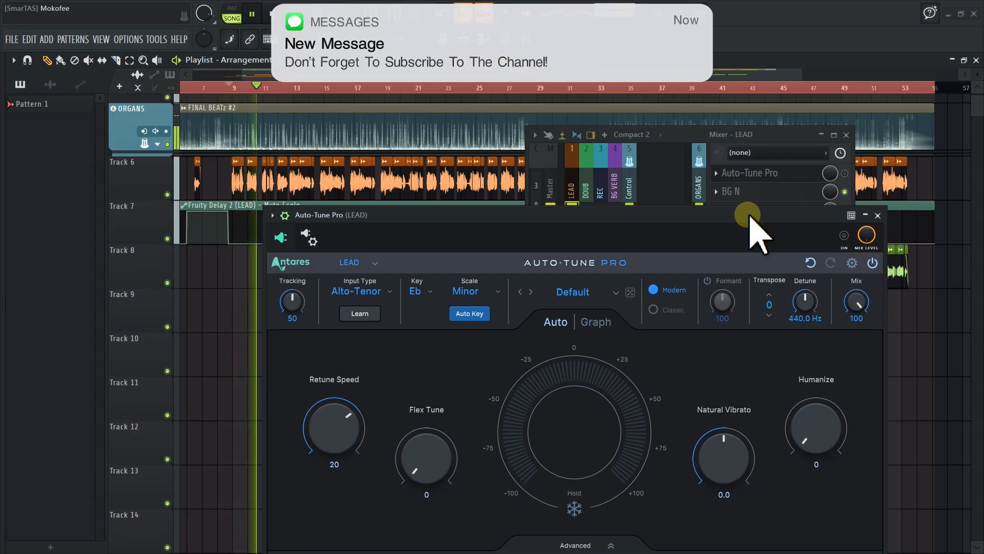
{"action": "key", "text": "space"}
{"action": "left_click", "coordinate": [850, 238]}
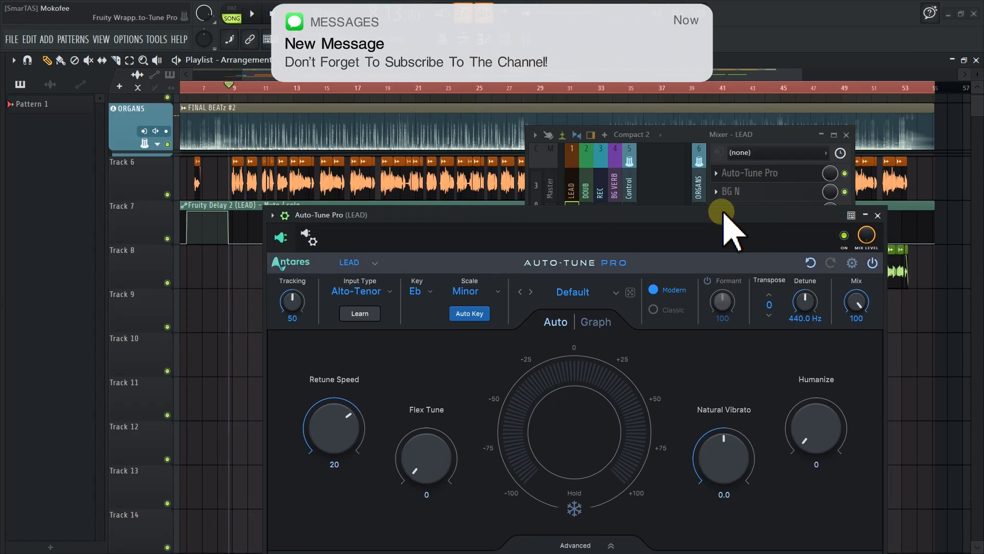
Play the song to hear Auto-Tune Pro correcting the lead vocal
{"action": "left_click_drag", "start_coordinate": [730, 224], "coordinate": [736, 179]}
{"action": "left_click_drag", "start_coordinate": [629, 167], "coordinate": [625, 169]}
{"action": "key", "text": "space"}
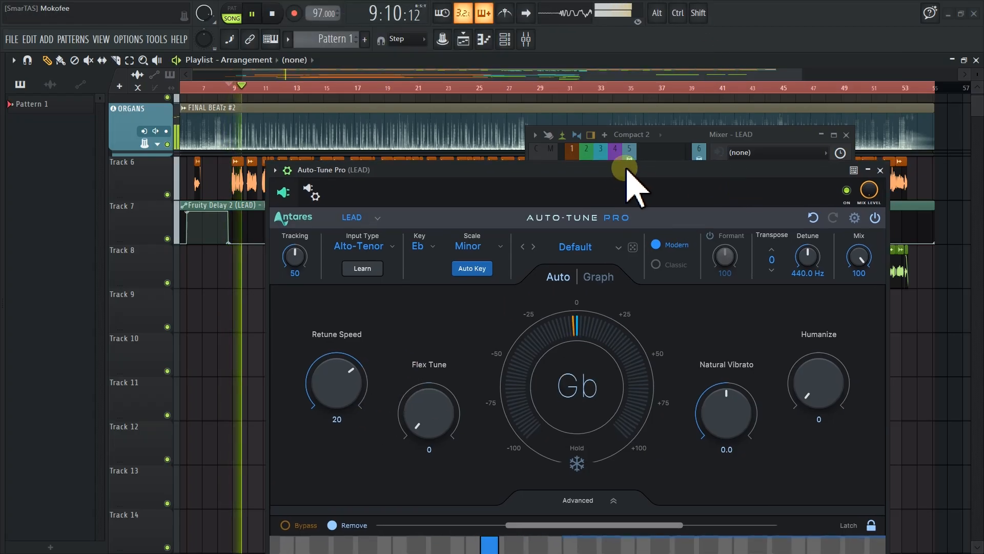
{"action": "left_click_drag", "start_coordinate": [627, 169], "coordinate": [621, 169]}
{"action": "key", "text": "space"}
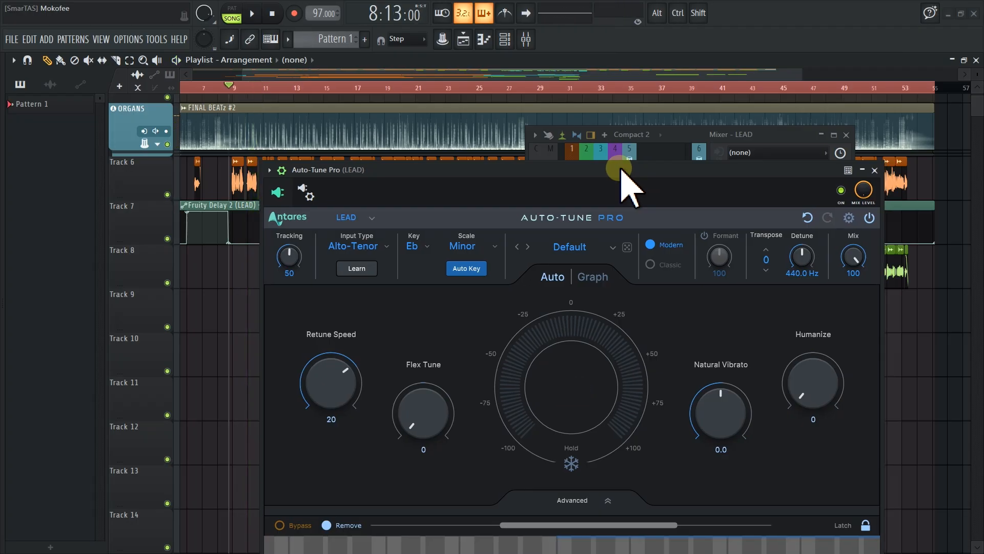
Close the LEAD mixer window and reposition the Auto-Tune Pro window
{"action": "left_click", "coordinate": [846, 135]}
{"action": "left_click_drag", "start_coordinate": [661, 172], "coordinate": [647, 126]}
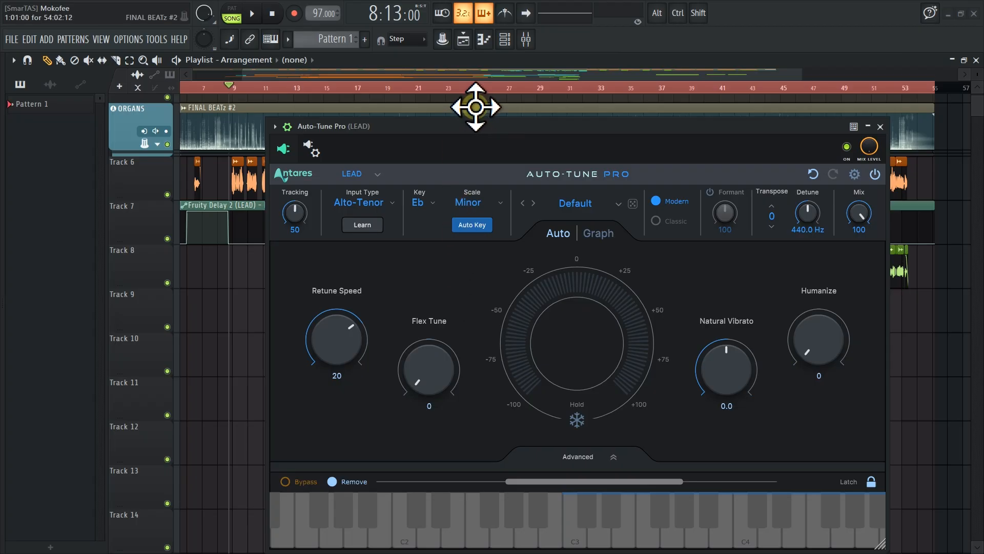
{"action": "left_click_drag", "start_coordinate": [482, 132], "coordinate": [466, 128]}
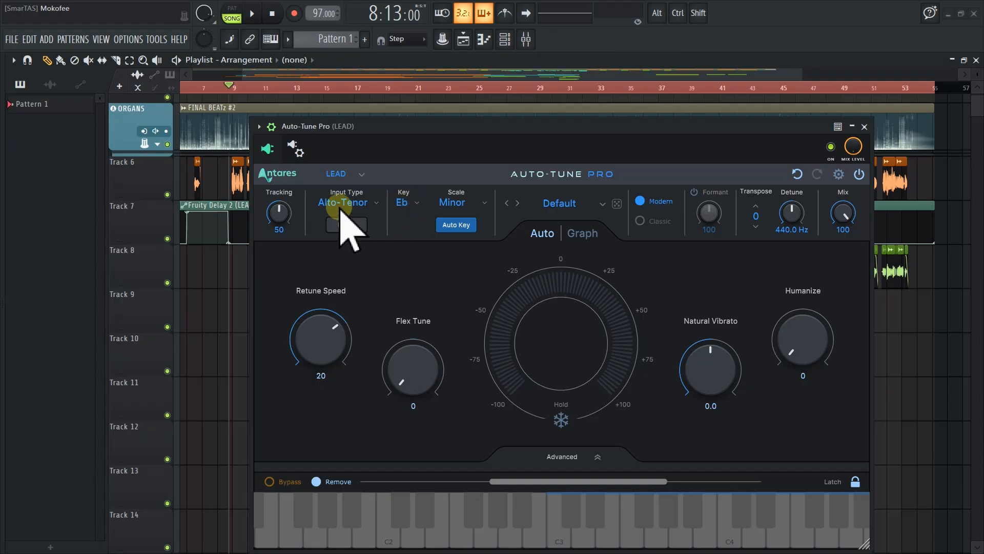
Switch the Input Type to Low Male and back to Alto-Tenor
{"action": "mouse_move", "coordinate": [340, 210]}
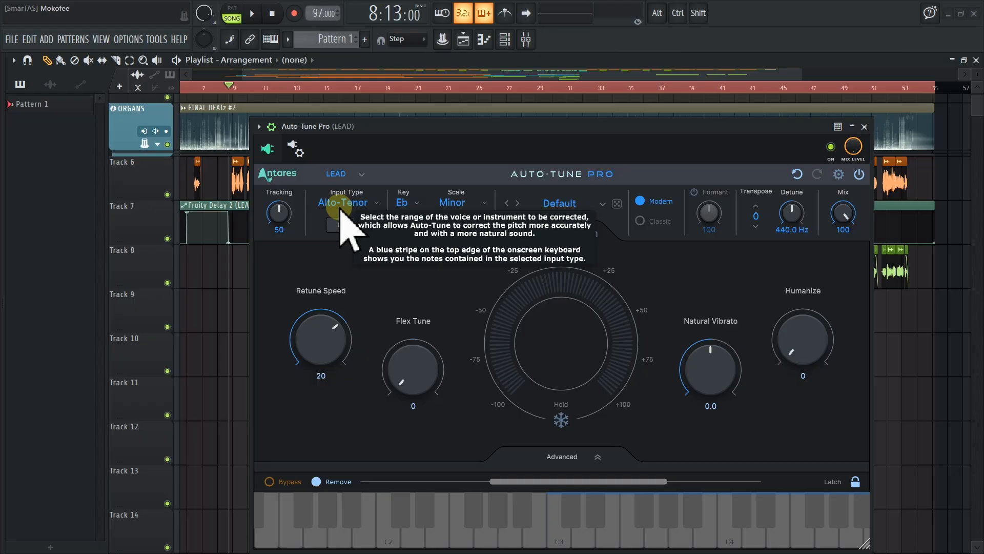
{"action": "left_click", "coordinate": [340, 208]}
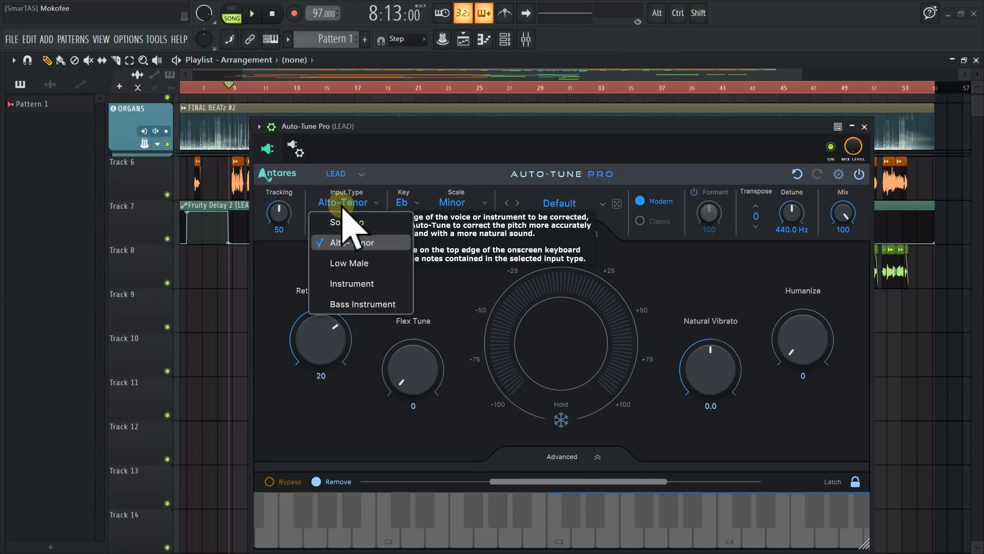
{"action": "left_click", "coordinate": [351, 247]}
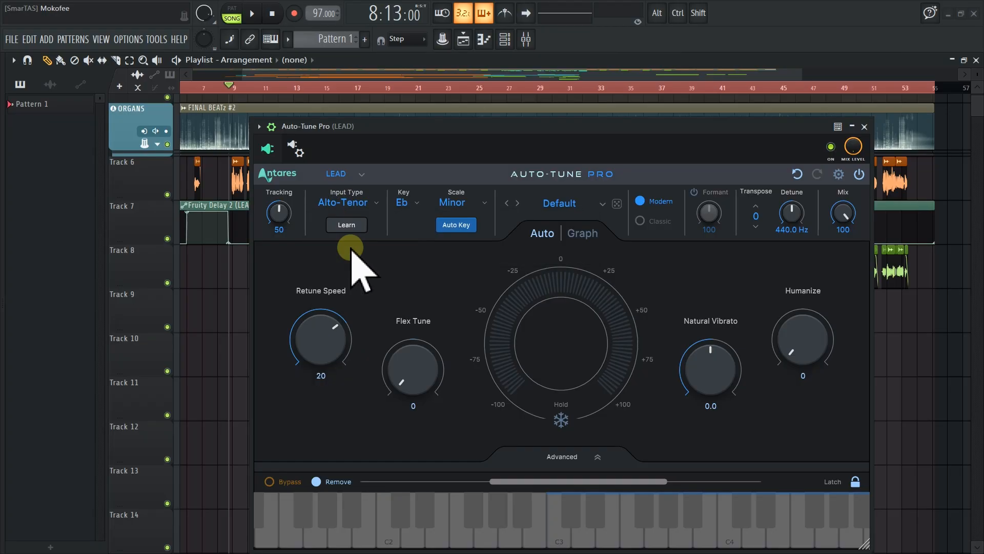
{"action": "left_click", "coordinate": [353, 203]}
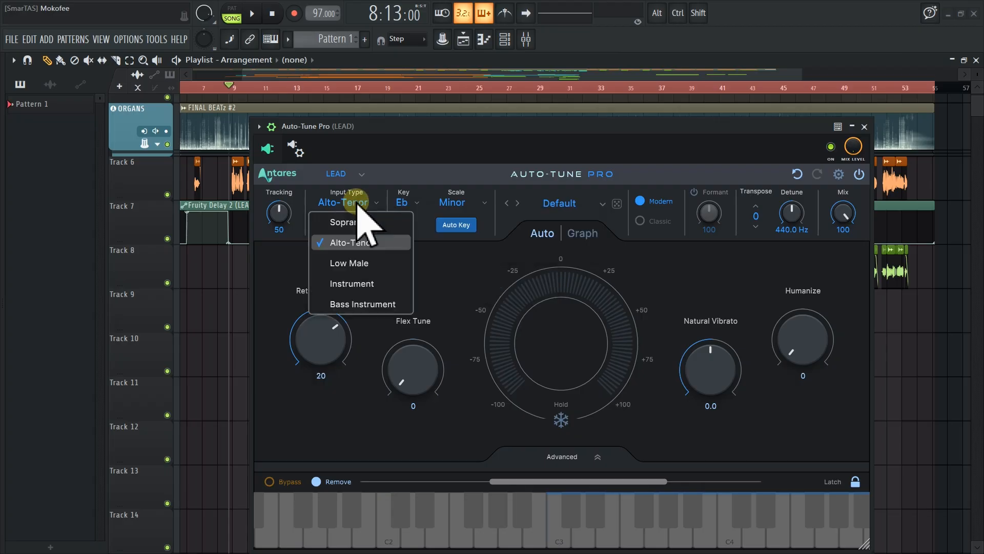
{"action": "left_click", "coordinate": [360, 262]}
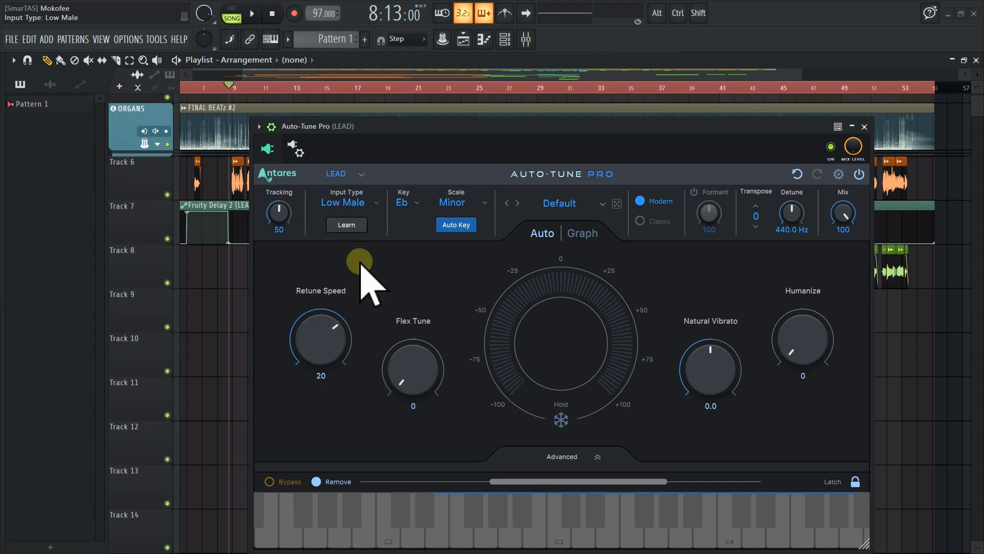
{"action": "left_click", "coordinate": [350, 204]}
{"action": "left_click", "coordinate": [348, 243]}
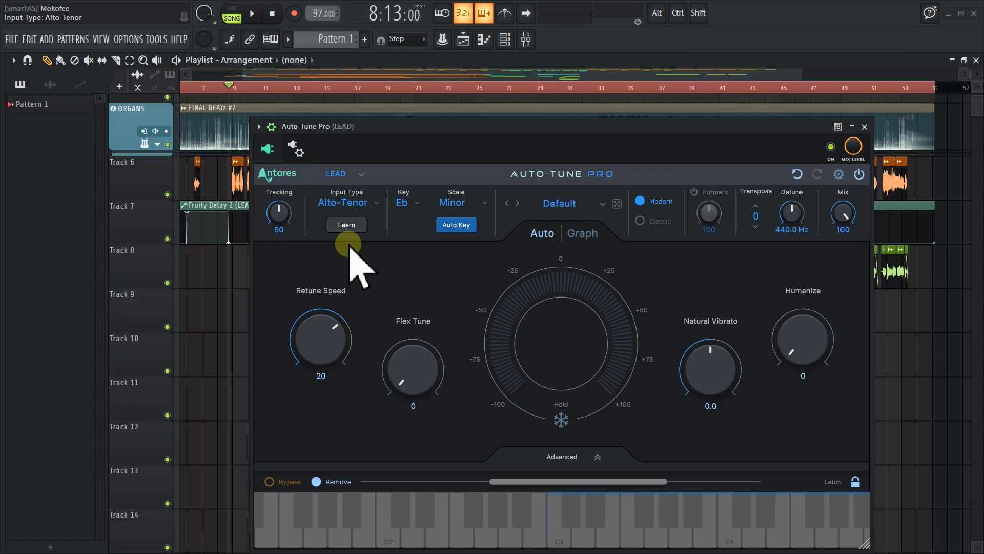
{"action": "left_click", "coordinate": [338, 204]}
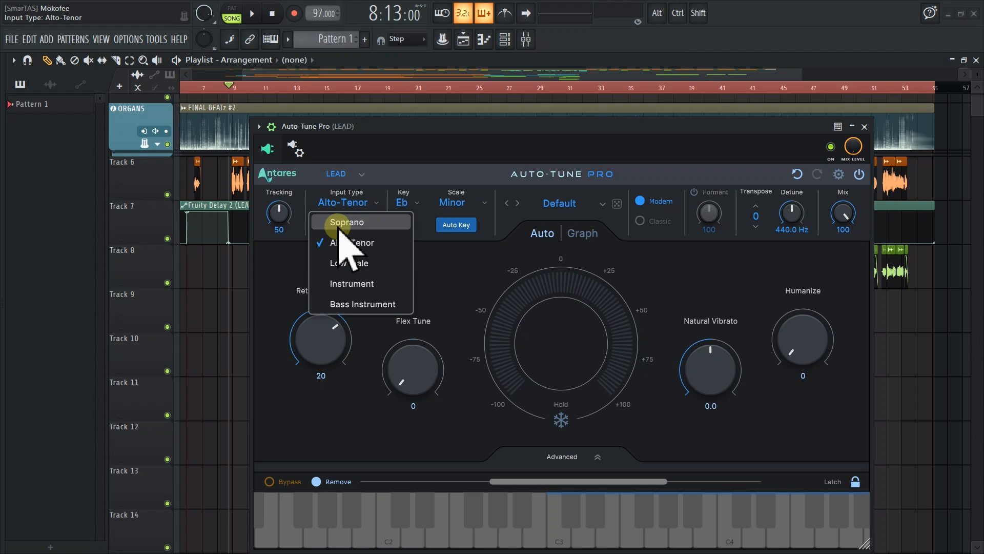
{"action": "left_click", "coordinate": [392, 241]}
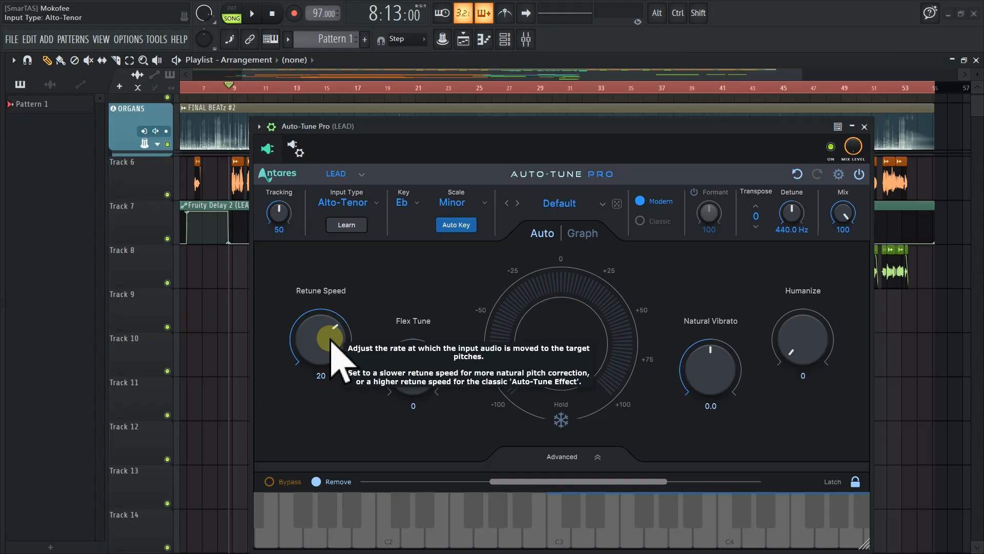
Turn the Retune Speed down to 0 and reset it to its default 20
{"action": "left_click_drag", "start_coordinate": [450, 128], "coordinate": [469, 112]}
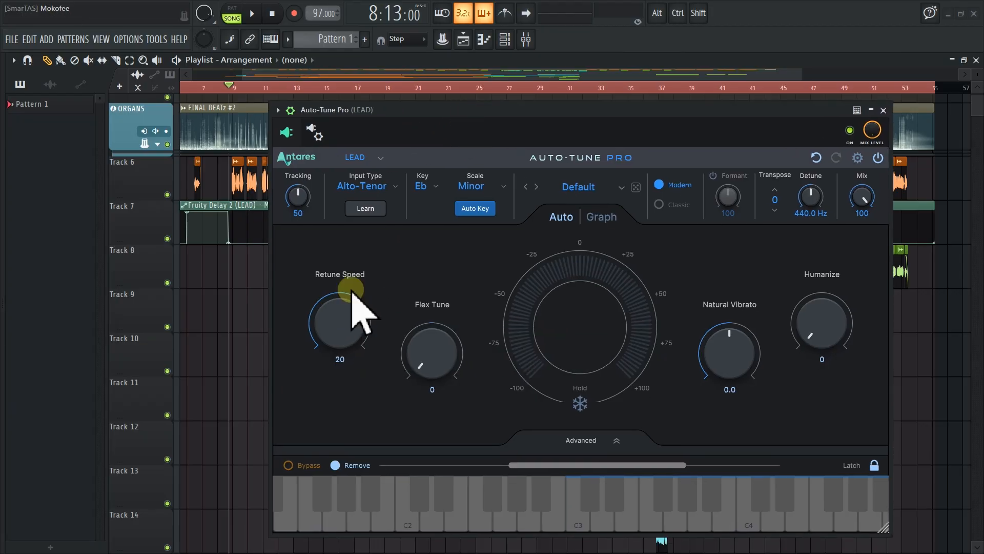
{"action": "left_click_drag", "start_coordinate": [352, 324], "coordinate": [404, 273]}
{"action": "mouse_move", "coordinate": [443, 110]}
{"action": "left_mouse_down"}
{"action": "mouse_move", "coordinate": [437, 115]}
{"action": "mouse_move", "coordinate": [450, 119]}
{"action": "mouse_move", "coordinate": [453, 101]}
{"action": "left_mouse_up"}
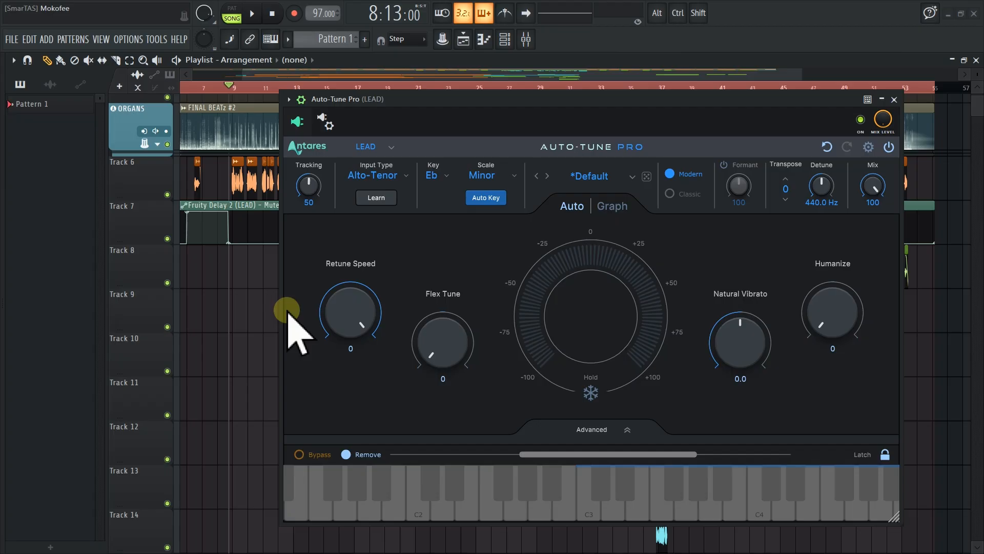
{"action": "left_click", "coordinate": [343, 314], "text": "alt"}
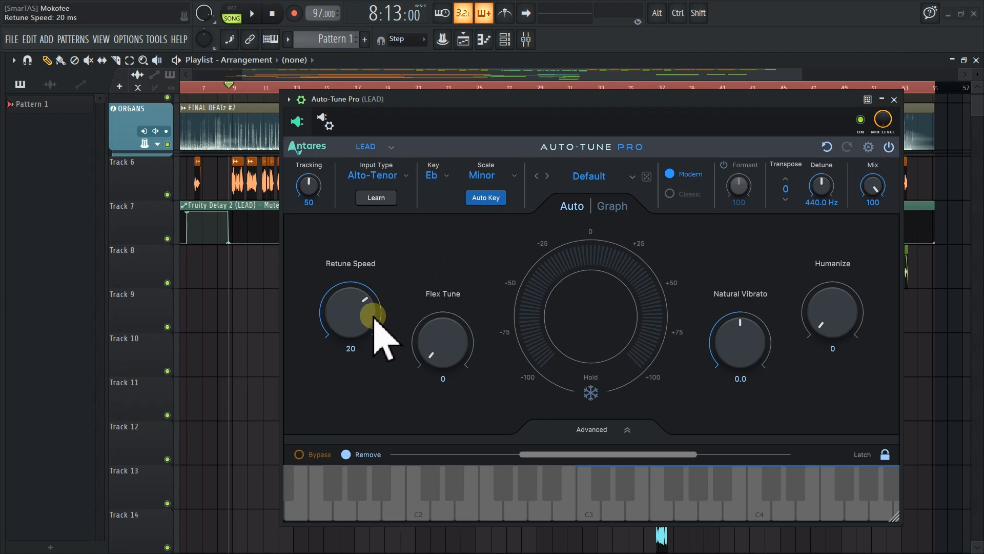
Set the Retune Speed to 6 ms and play the song to hear the correction
{"action": "mouse_move", "coordinate": [371, 317]}
{"action": "mouse_move", "coordinate": [372, 318]}
{"action": "left_mouse_down"}
{"action": "mouse_move", "coordinate": [378, 330]}
{"action": "mouse_move", "coordinate": [378, 307]}
{"action": "mouse_move", "coordinate": [368, 328]}
{"action": "mouse_move", "coordinate": [369, 309]}
{"action": "mouse_move", "coordinate": [369, 330]}
{"action": "mouse_move", "coordinate": [370, 311]}
{"action": "left_mouse_up"}
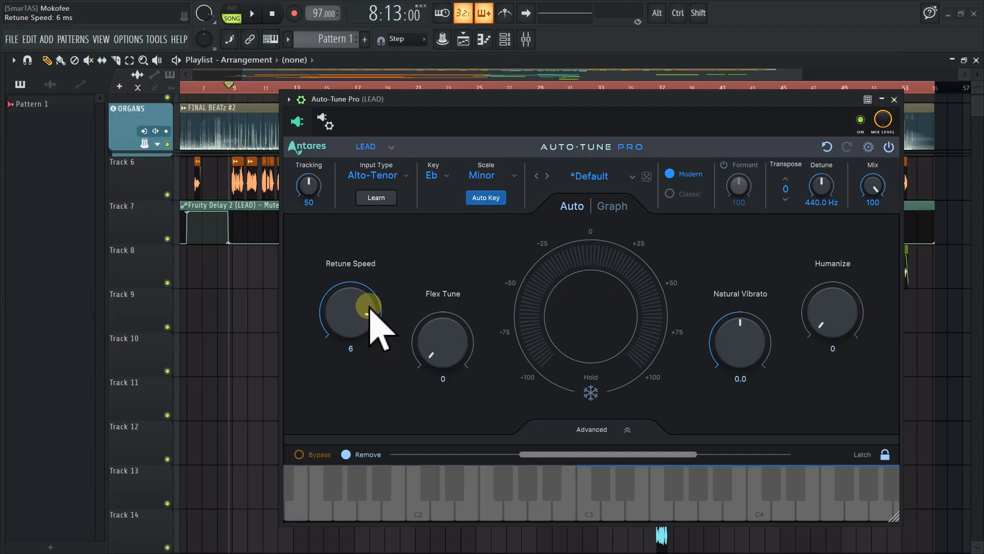
{"action": "key", "text": "space"}
{"action": "mouse_move", "coordinate": [481, 102]}
{"action": "left_mouse_down"}
{"action": "mouse_move", "coordinate": [455, 103]}
{"action": "mouse_move", "coordinate": [468, 111]}
{"action": "mouse_move", "coordinate": [483, 102]}
{"action": "left_mouse_up"}
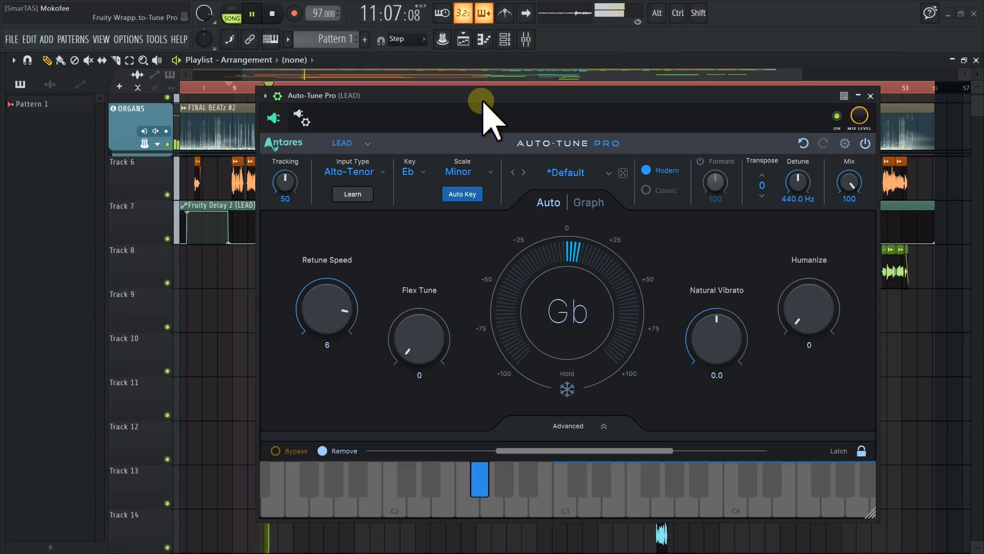
{"action": "key", "text": "space"}
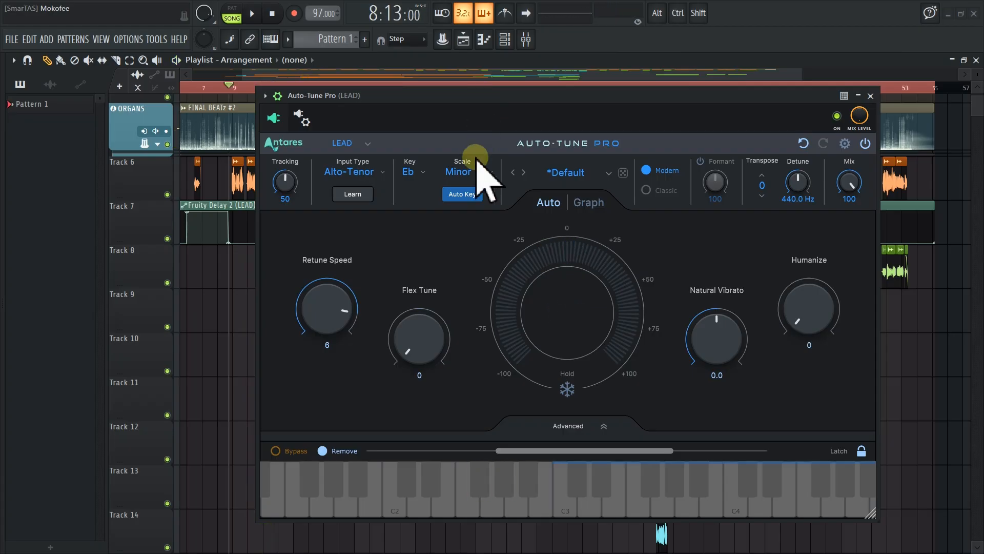
Try a Retune Speed of 10 during playback, then return it to 6
{"action": "left_click_drag", "start_coordinate": [349, 315], "coordinate": [351, 334]}
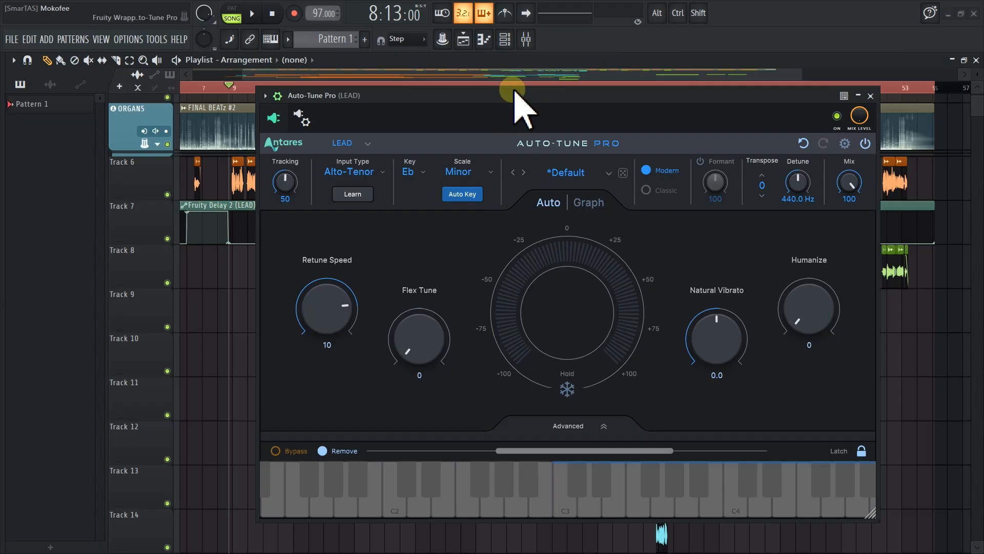
{"action": "key", "text": "space"}
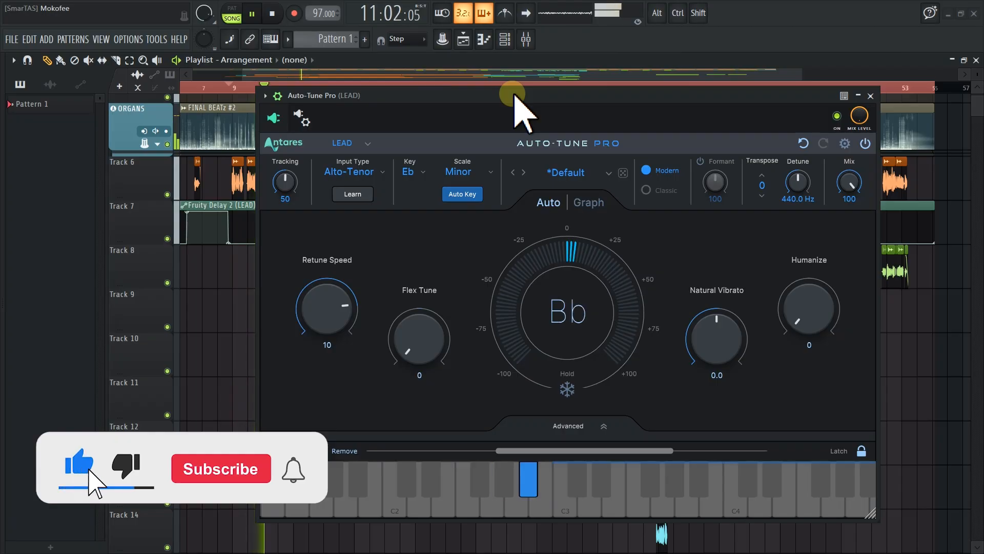
{"action": "key", "text": "space"}
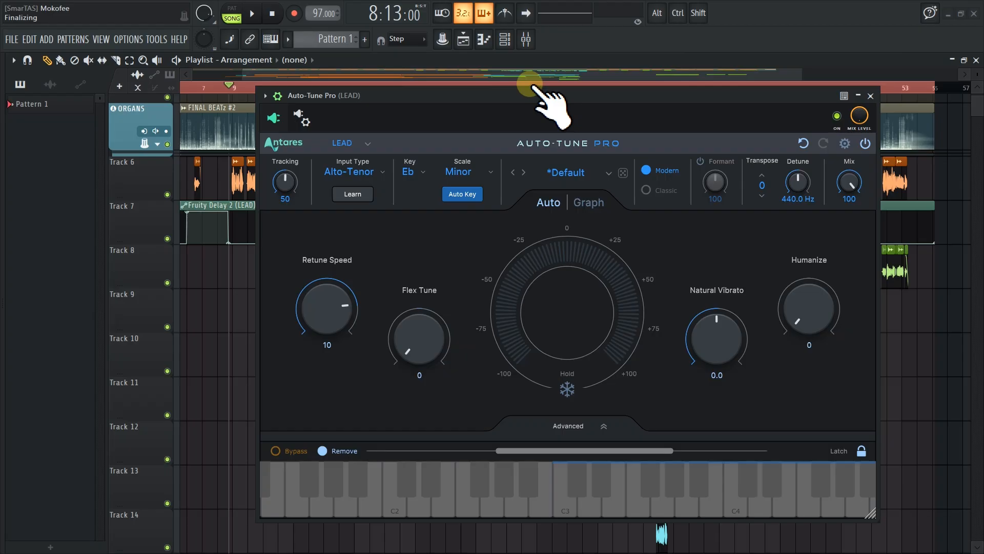
{"action": "left_click_drag", "start_coordinate": [338, 299], "coordinate": [410, 241]}
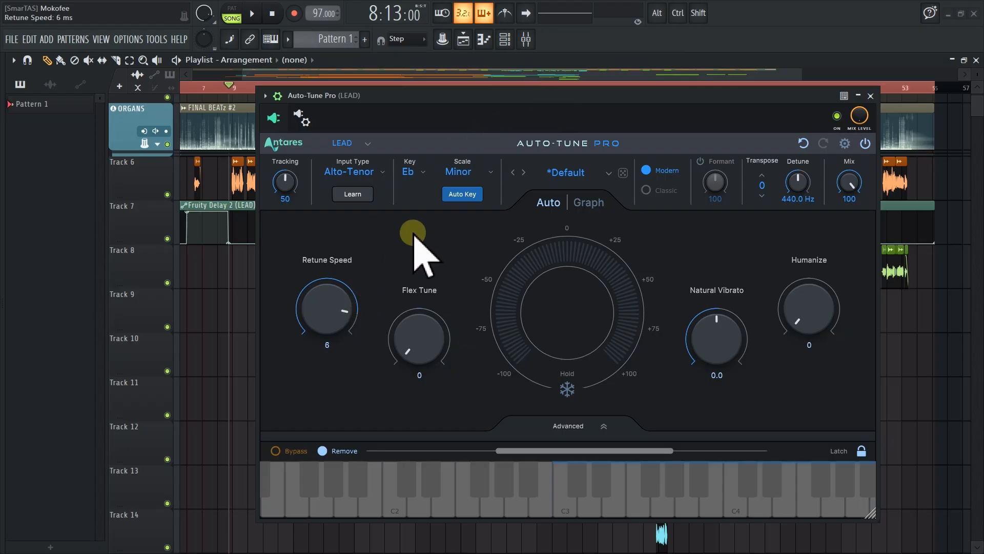
Turn the Retune Speed down to 0 and raise Flex Tune to 93
{"action": "left_click_drag", "start_coordinate": [506, 97], "coordinate": [495, 90]}
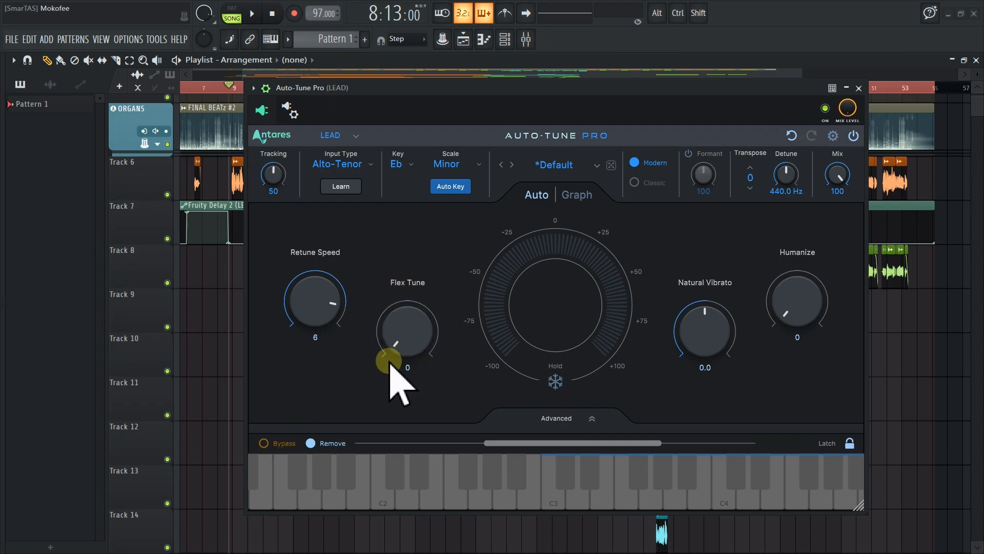
{"action": "mouse_move", "coordinate": [406, 363]}
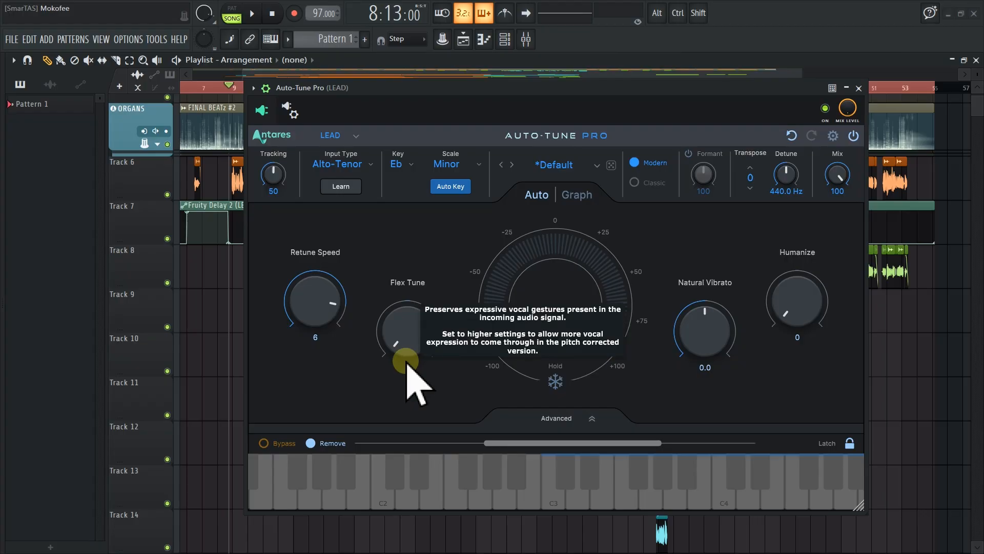
{"action": "mouse_move", "coordinate": [322, 307]}
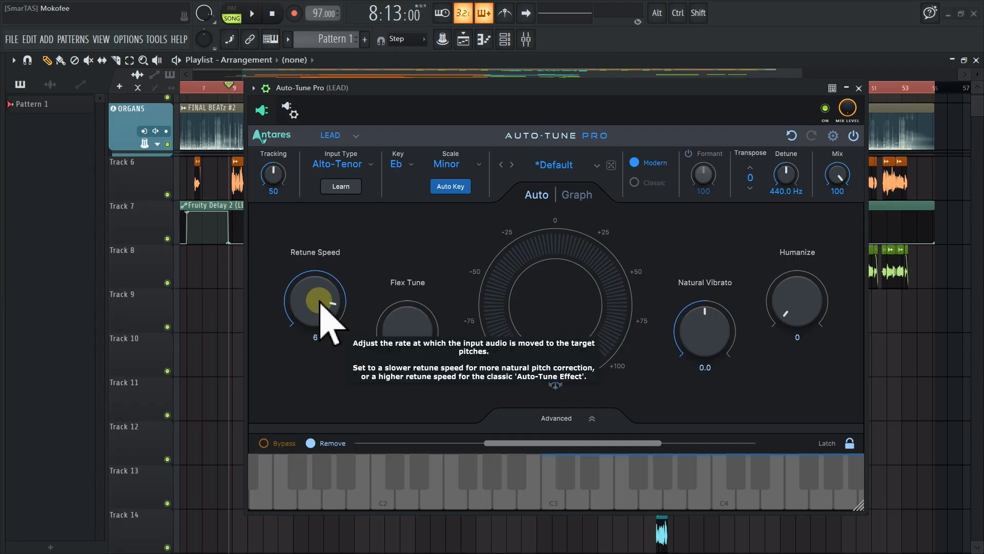
{"action": "left_click_drag", "start_coordinate": [319, 304], "coordinate": [384, 301]}
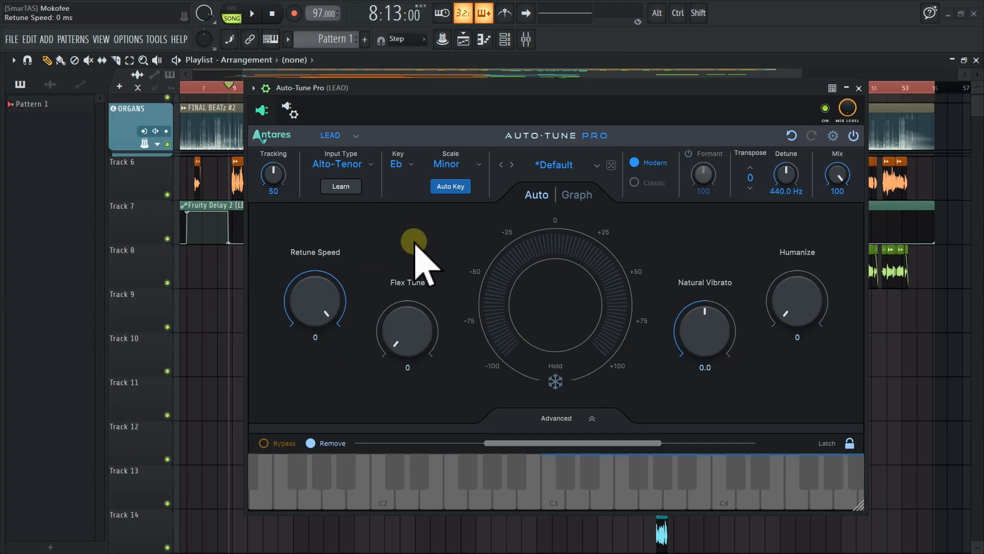
{"action": "left_click_drag", "start_coordinate": [407, 358], "coordinate": [436, 334]}
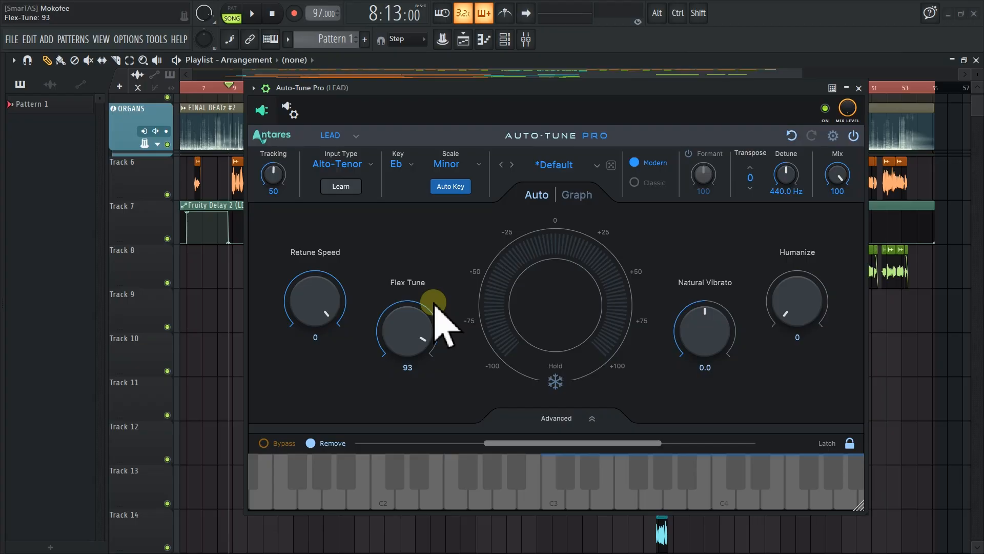
Set the Retune Speed back to 6 and lower Flex Tune to 32
{"action": "mouse_move", "coordinate": [435, 307]}
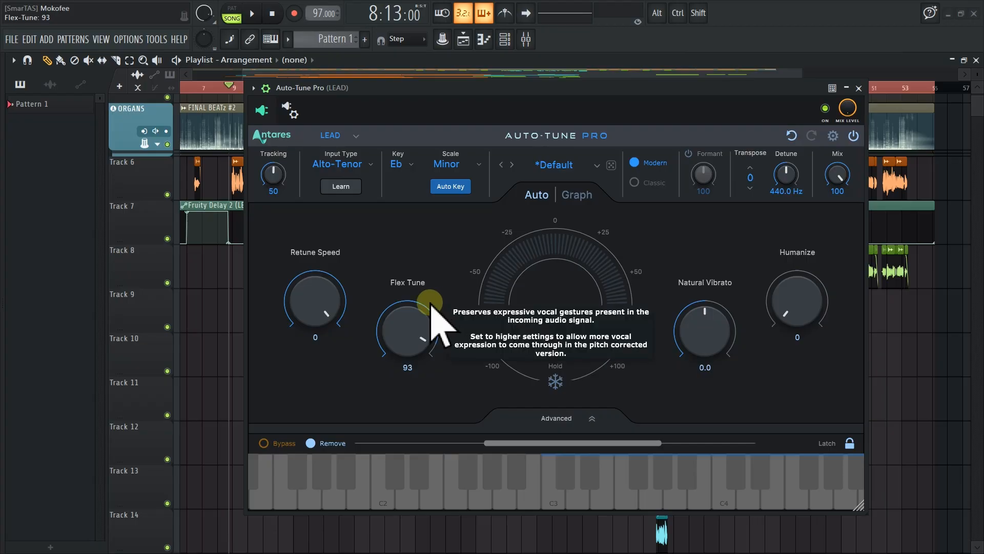
{"action": "left_click_drag", "start_coordinate": [322, 313], "coordinate": [340, 347]}
{"action": "left_click_drag", "start_coordinate": [397, 325], "coordinate": [398, 425]}
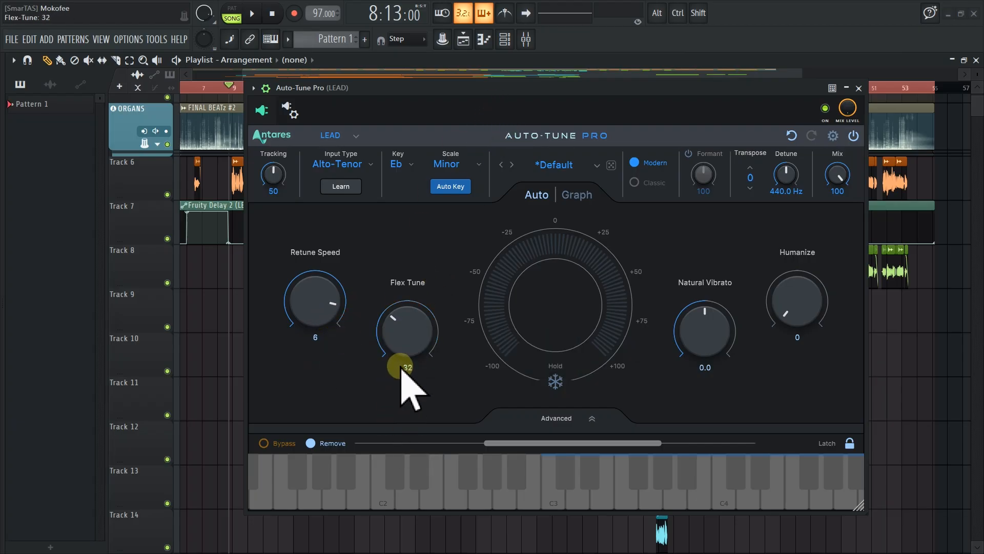
Play the song while adjusting Flex Tune, settling it at 26
{"action": "left_click_drag", "start_coordinate": [469, 89], "coordinate": [480, 97]}
{"action": "key", "text": "space"}
{"action": "left_click_drag", "start_coordinate": [432, 307], "coordinate": [439, 285]}
{"action": "left_click_drag", "start_coordinate": [440, 329], "coordinate": [492, 277]}
{"action": "left_click", "coordinate": [422, 339]}
{"action": "left_click_drag", "start_coordinate": [423, 339], "coordinate": [433, 387]}
{"action": "left_click", "coordinate": [515, 99]}
{"action": "key", "text": "space"}
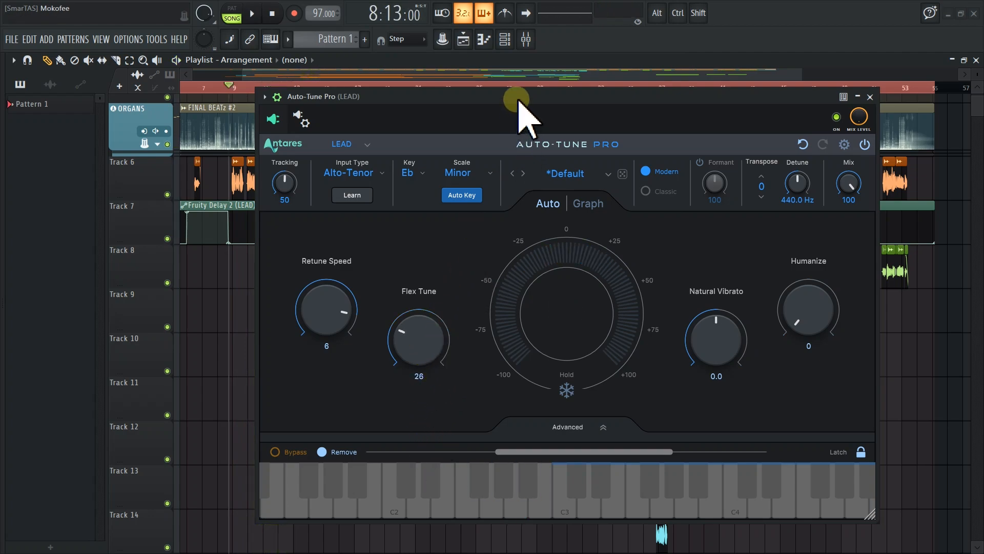
Turn Flex Tune up to 100 and play back the song to hear it
{"action": "left_click_drag", "start_coordinate": [418, 340], "coordinate": [527, 165]}
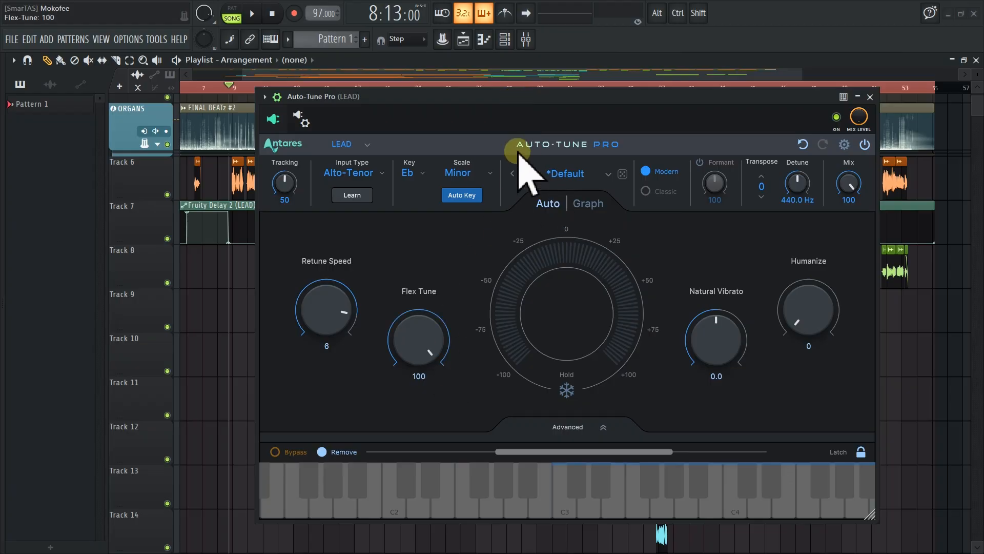
{"action": "key", "text": "space"}
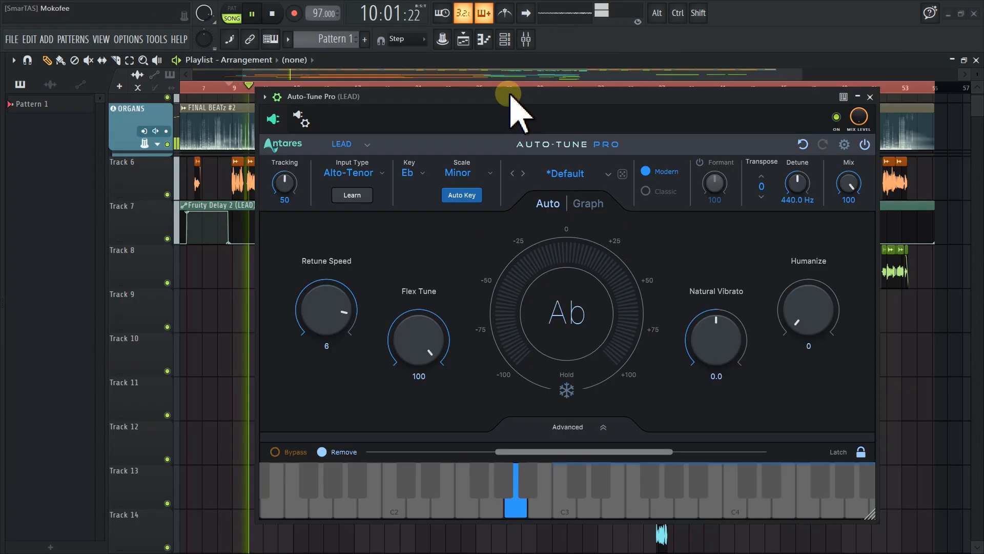
{"action": "key", "text": "space"}
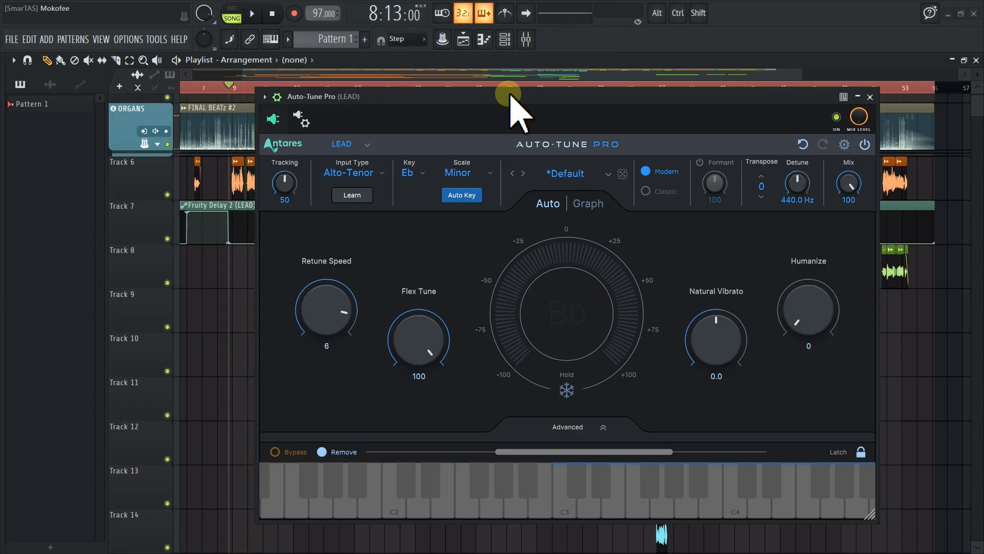
Turn Flex Tune down to 0 and play the song to compare
{"action": "left_click_drag", "start_coordinate": [432, 342], "coordinate": [425, 518]}
{"action": "key", "text": "space"}
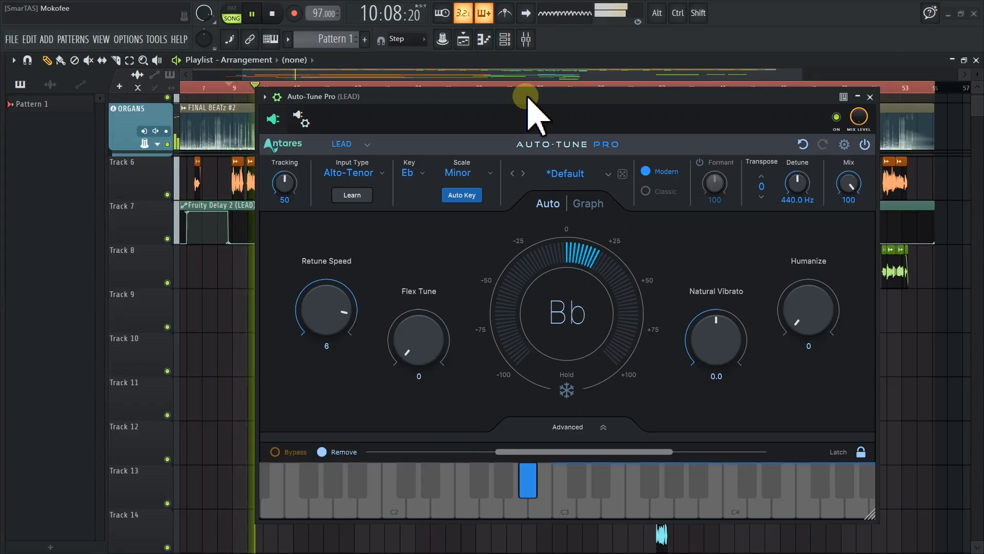
{"action": "key", "text": "space"}
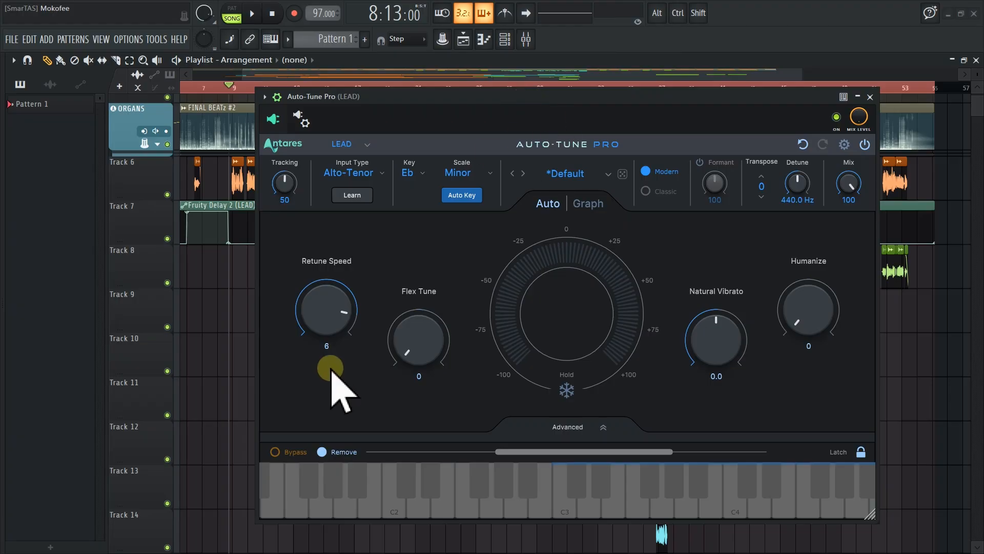
{"action": "left_click_drag", "start_coordinate": [417, 353], "coordinate": [448, 373]}
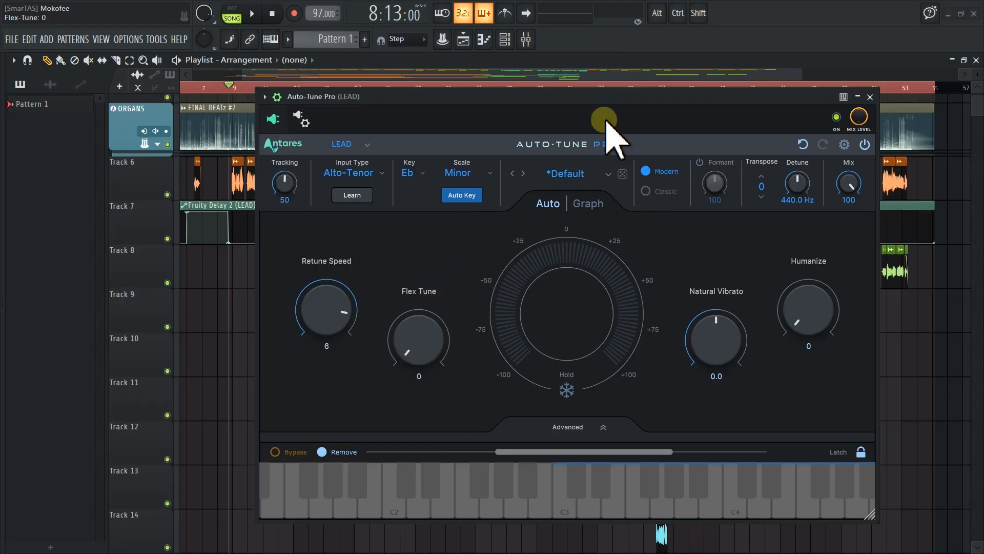
Switch the pitch correction algorithm to Classic and back to Modern
{"action": "left_click_drag", "start_coordinate": [630, 93], "coordinate": [494, 81]}
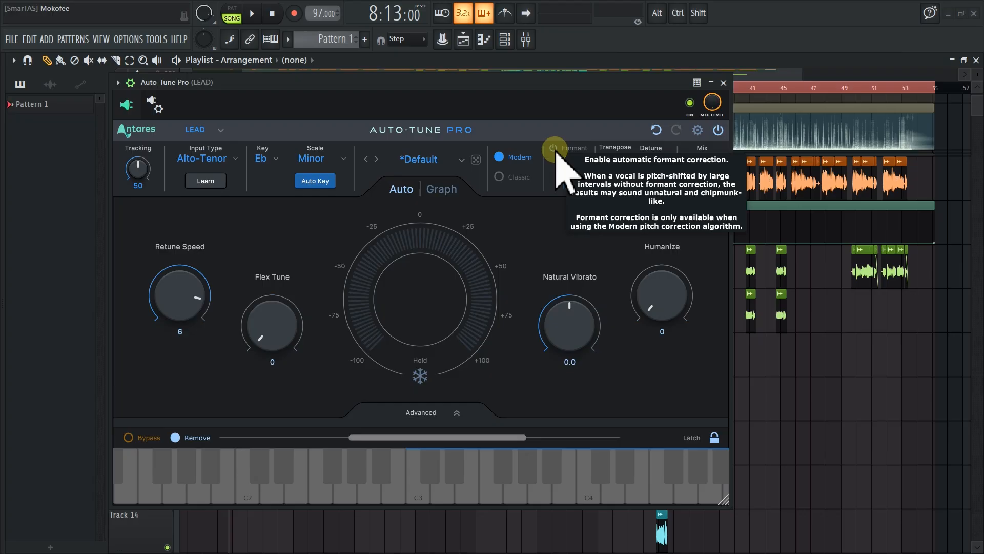
{"action": "left_click", "coordinate": [499, 177]}
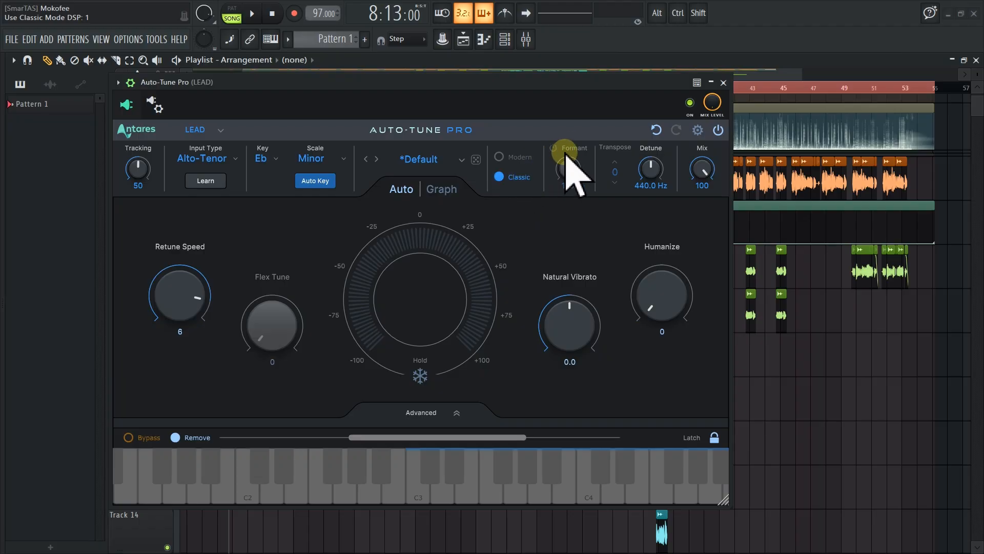
{"action": "left_click", "coordinate": [516, 159]}
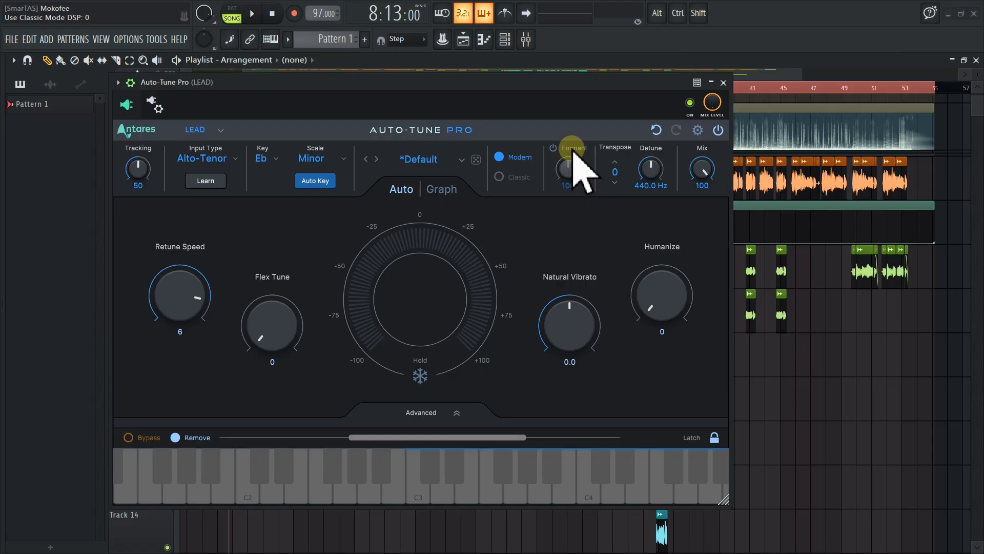
{"action": "left_click", "coordinate": [509, 176]}
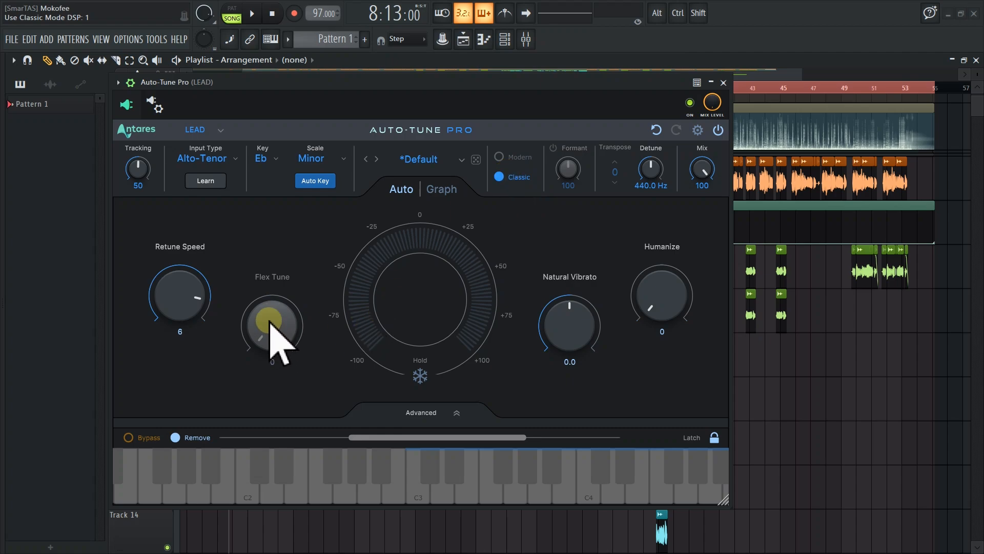
{"action": "mouse_move", "coordinate": [277, 343]}
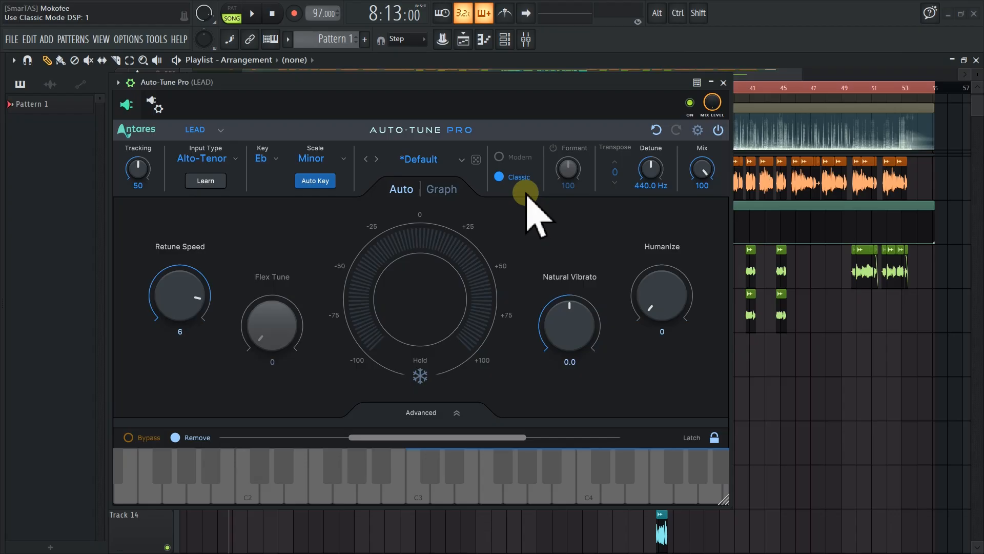
{"action": "left_click", "coordinate": [510, 158]}
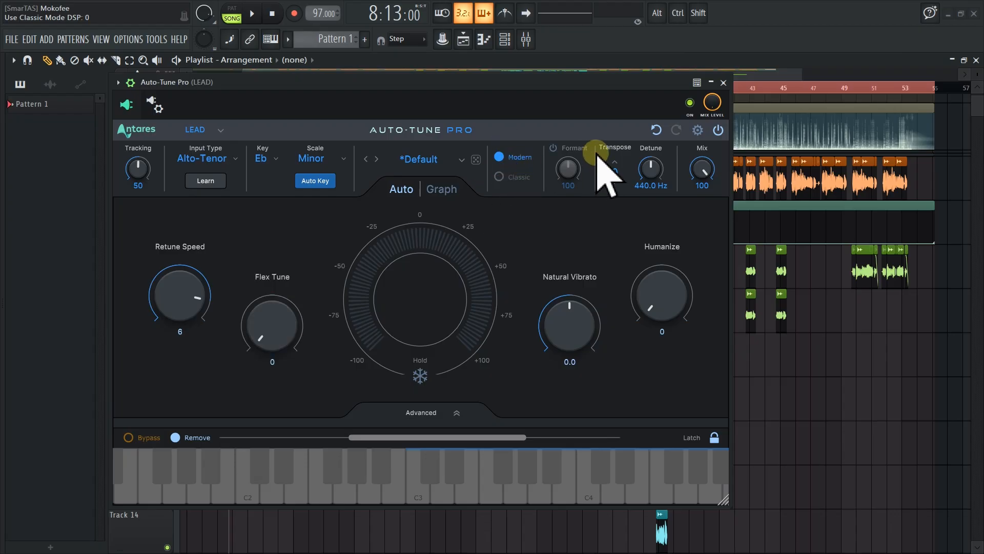
Enable Formant correction, raise the Formant knob to 180 and play back the song
{"action": "left_click", "coordinate": [553, 148]}
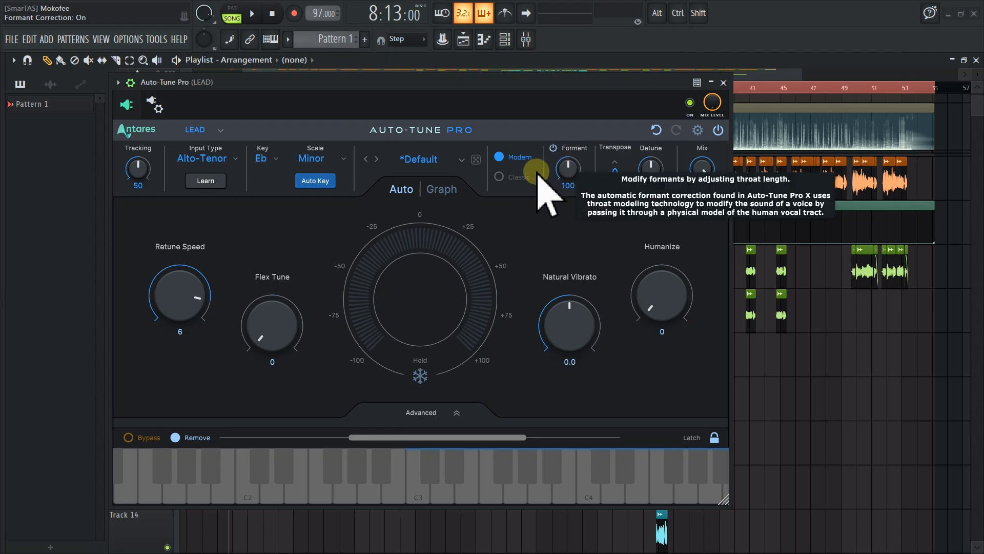
{"action": "left_click_drag", "start_coordinate": [567, 171], "coordinate": [591, 168]}
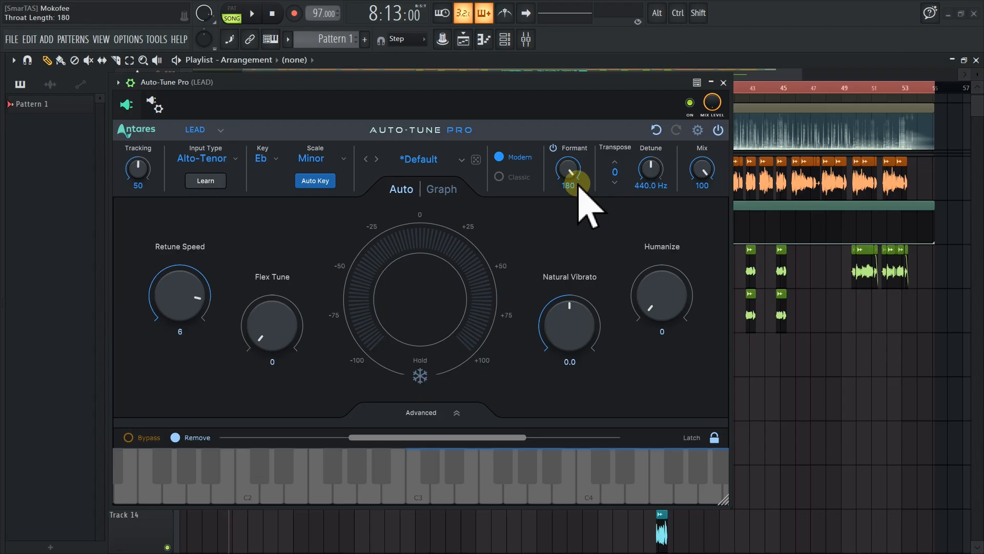
{"action": "key", "text": "space"}
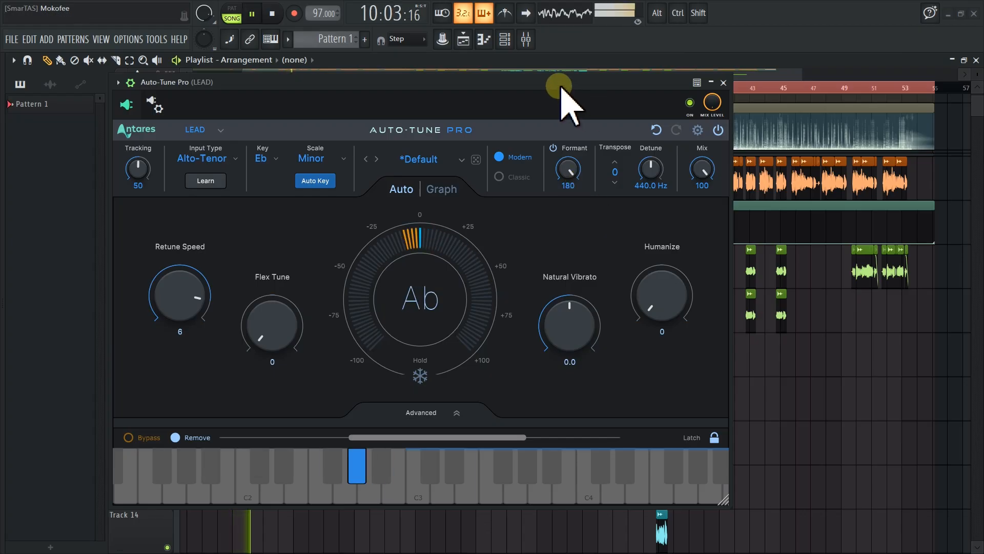
{"action": "key", "text": "space"}
Lower the Formant knob to 50 and play the song to hear the effect
{"action": "left_click_drag", "start_coordinate": [574, 174], "coordinate": [569, 404]}
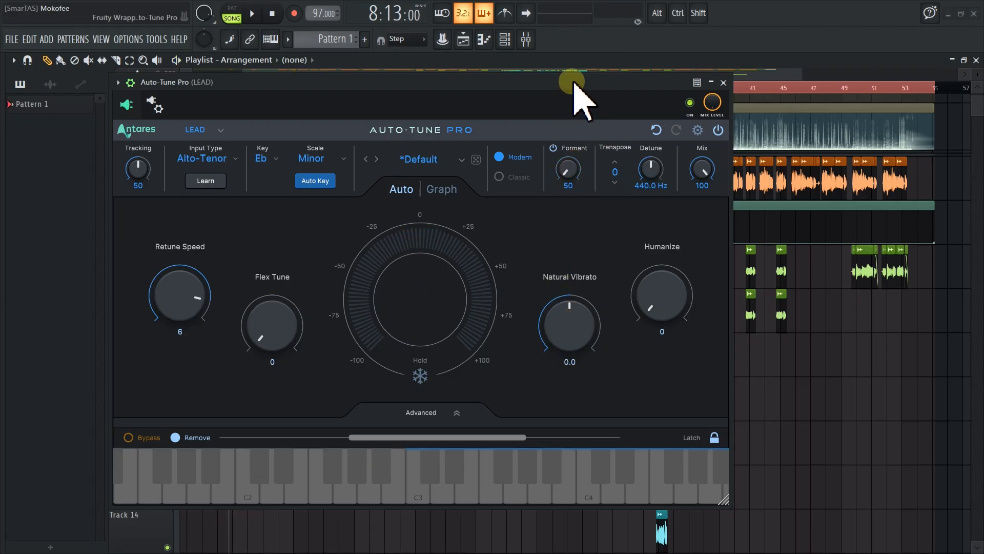
{"action": "key", "text": "space"}
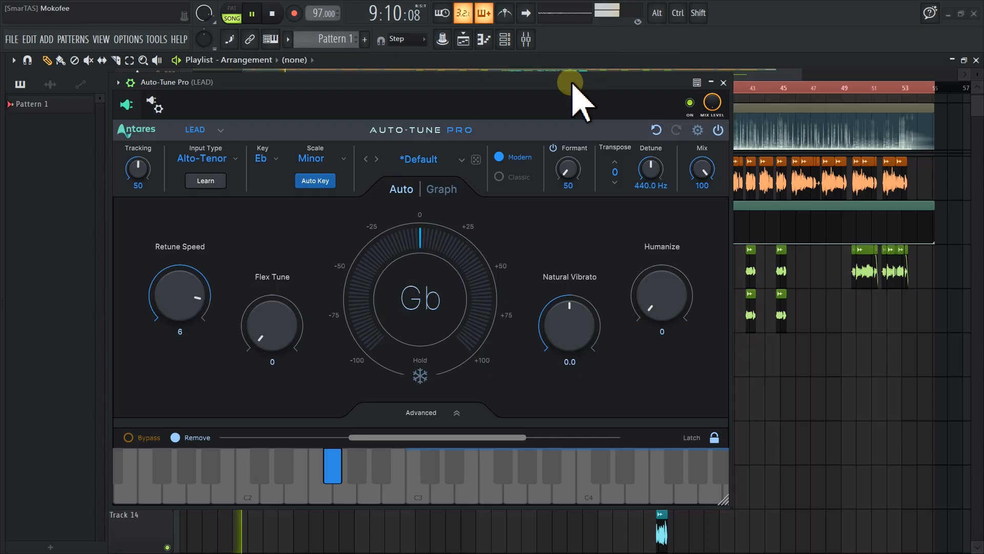
{"action": "double_click", "coordinate": [573, 83]}
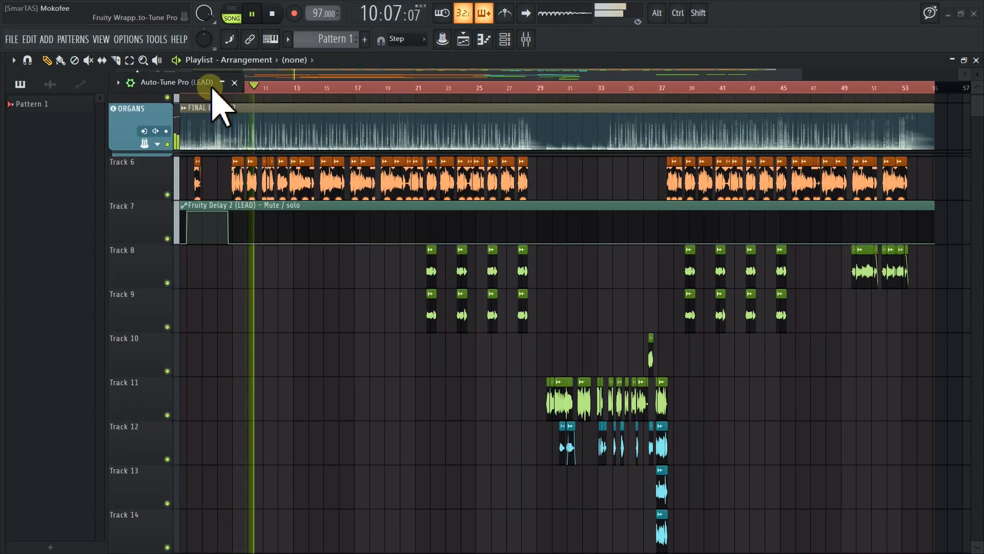
{"action": "double_click", "coordinate": [147, 84]}
{"action": "left_click_drag", "start_coordinate": [147, 85], "coordinate": [679, 82]}
{"action": "left_click_drag", "start_coordinate": [618, 86], "coordinate": [606, 90]}
{"action": "key", "text": "space"}
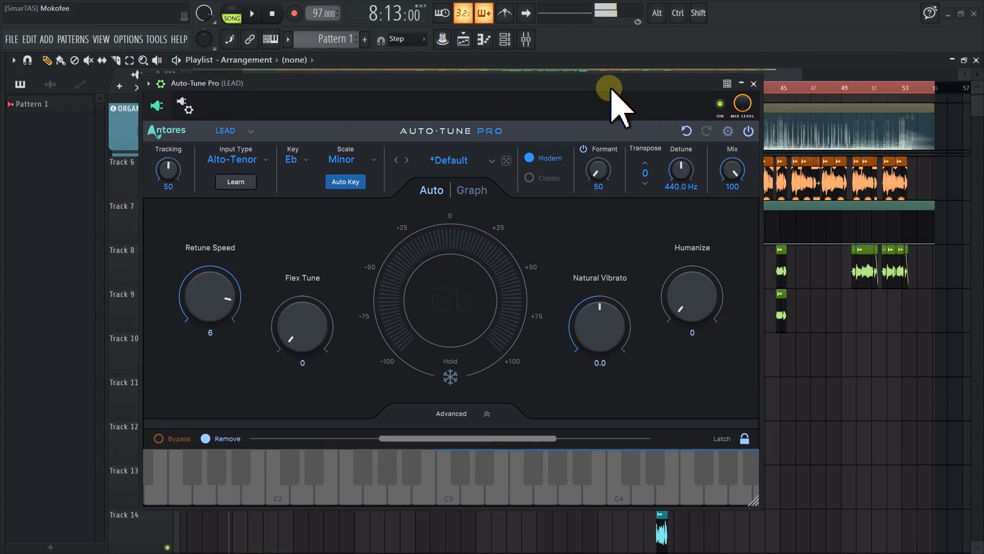
Reset the Formant knob to its default 100 and play the song to compare
{"action": "left_click", "coordinate": [597, 171]}
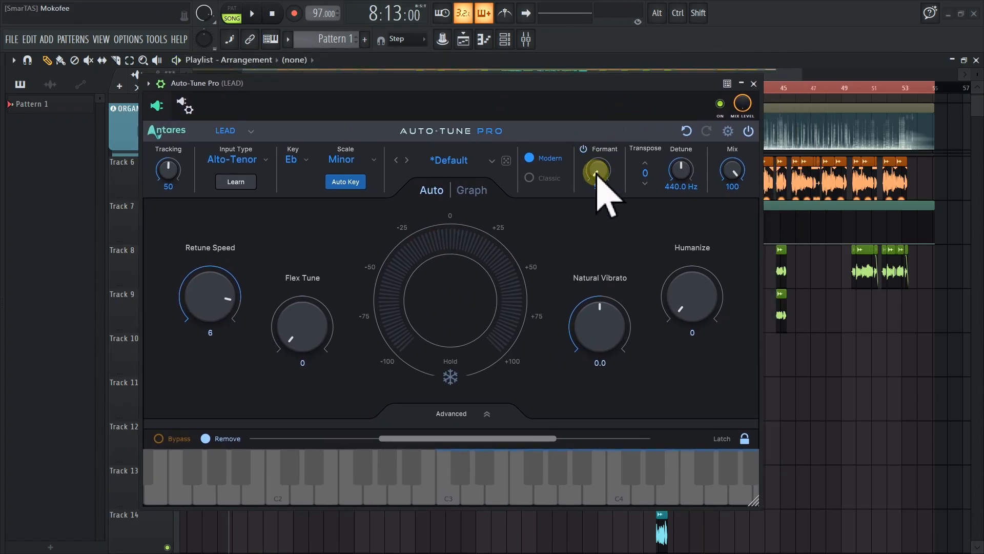
{"action": "left_click_drag", "start_coordinate": [573, 86], "coordinate": [563, 108]}
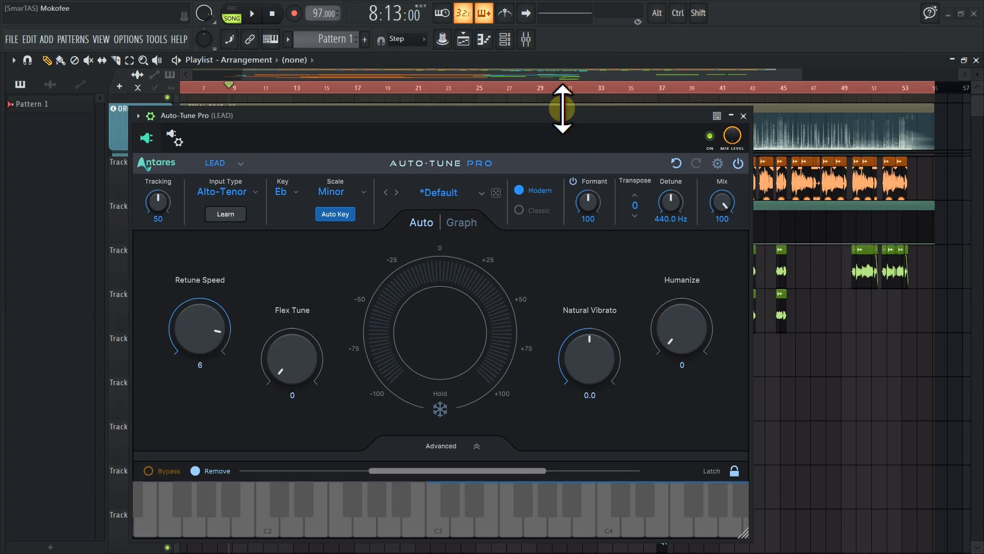
{"action": "key", "text": "space"}
{"action": "left_click_drag", "start_coordinate": [568, 114], "coordinate": [588, 100]}
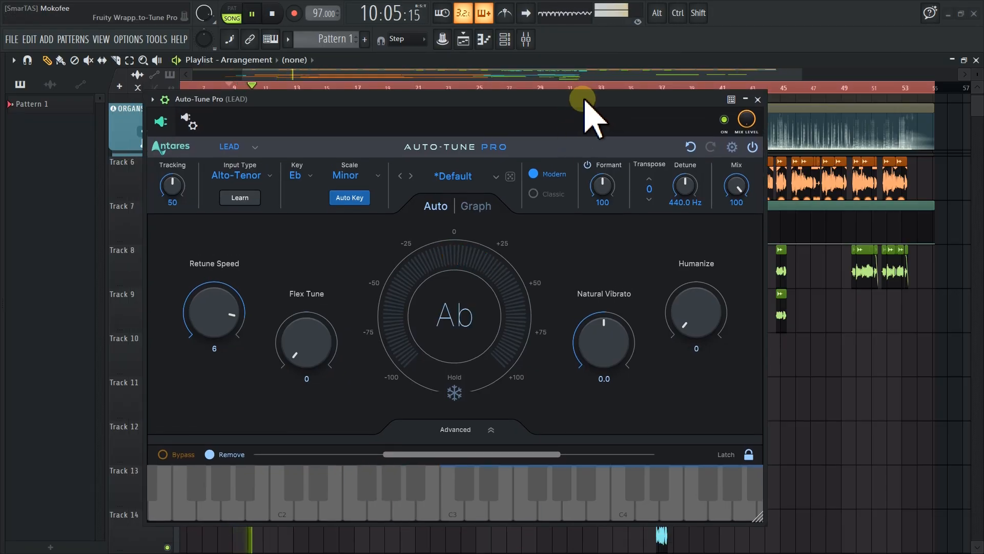
{"action": "key", "text": "space"}
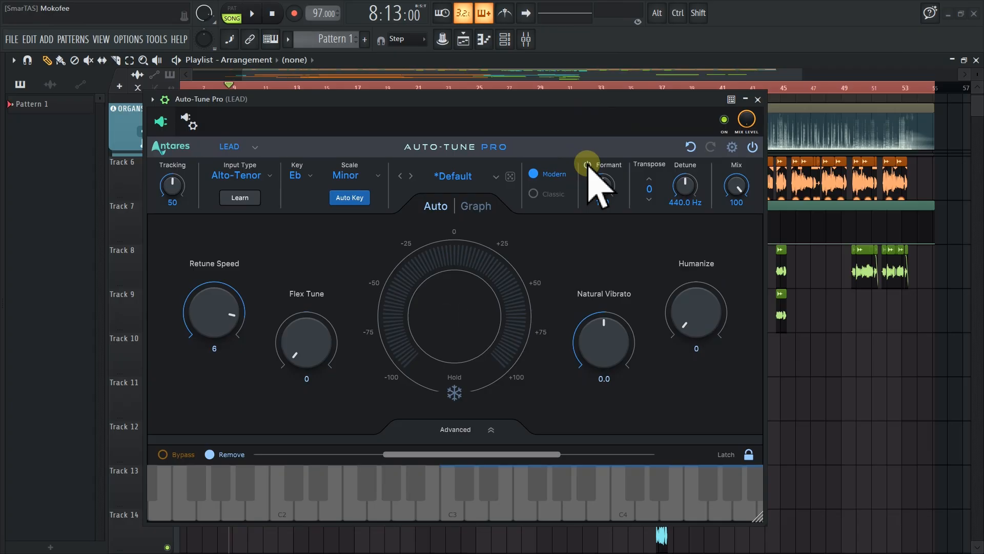
{"action": "key", "text": "space"}
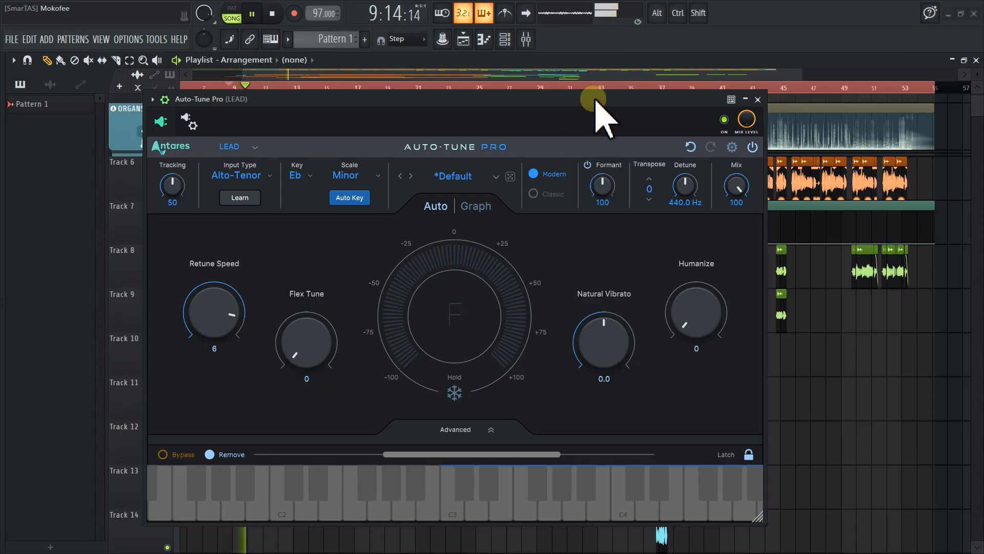
{"action": "key", "text": "space"}
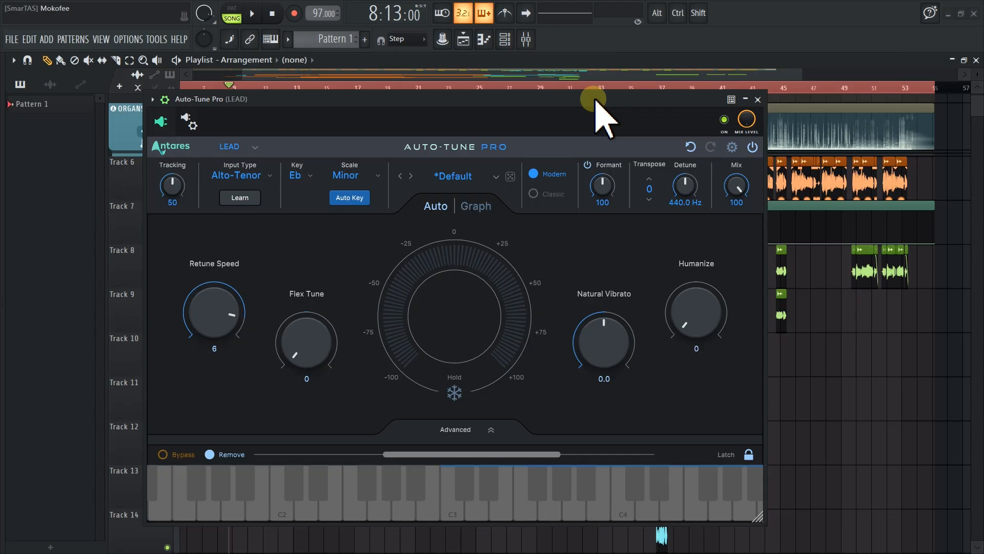
{"action": "left_click_drag", "start_coordinate": [596, 99], "coordinate": [589, 92]}
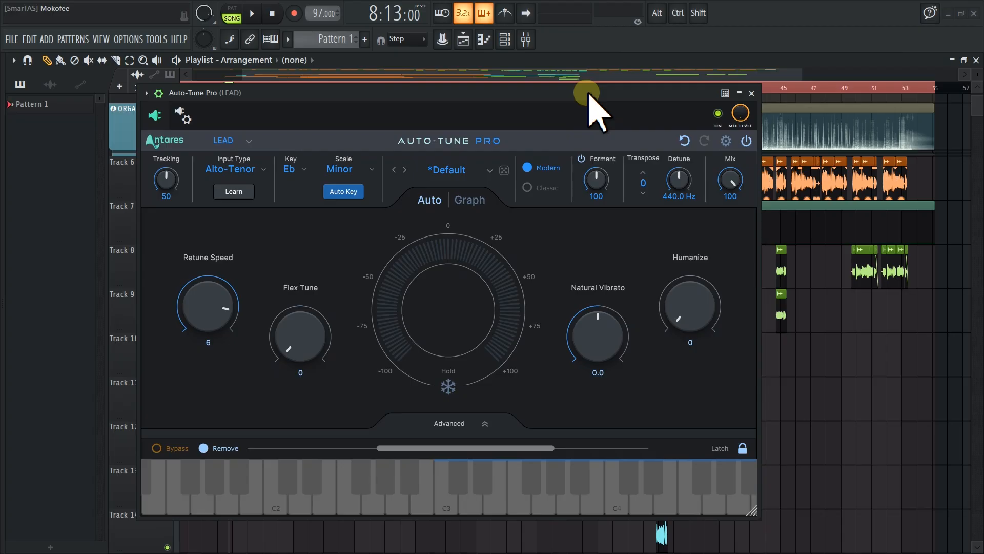
{"action": "left_click_drag", "start_coordinate": [591, 94], "coordinate": [585, 94]}
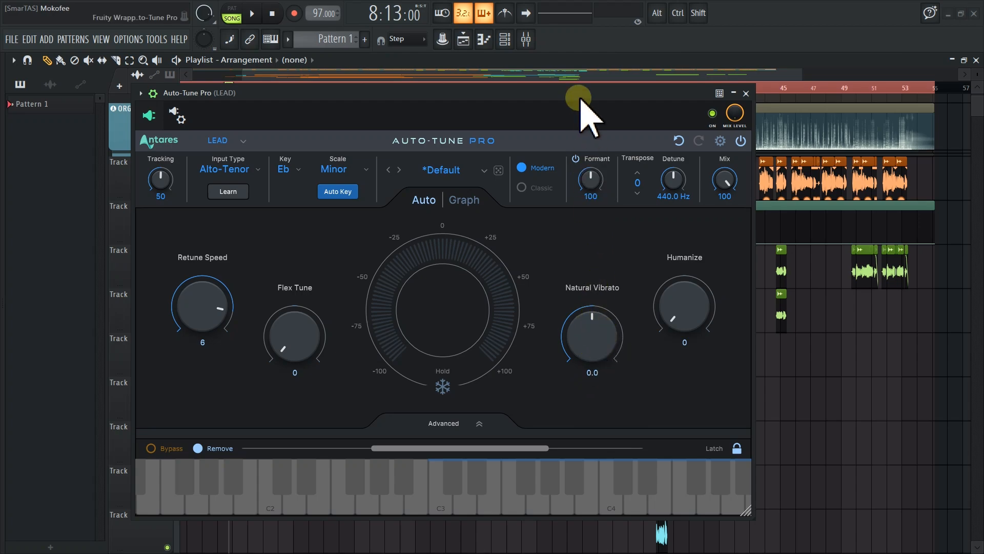
Adjust the Natural Vibrato knob through several values and settle it at -0.6
{"action": "left_click_drag", "start_coordinate": [576, 93], "coordinate": [562, 84]}
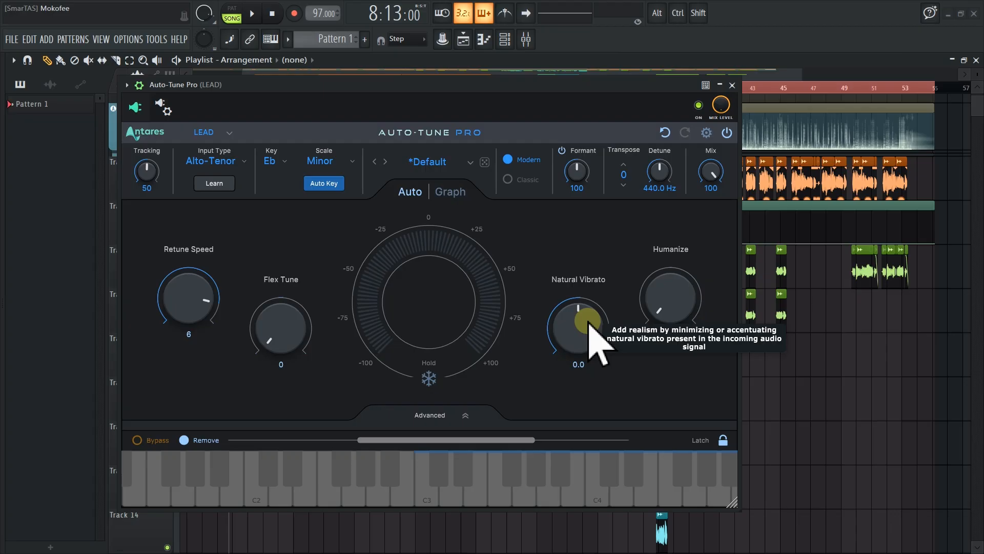
{"action": "left_click_drag", "start_coordinate": [592, 323], "coordinate": [588, 332]}
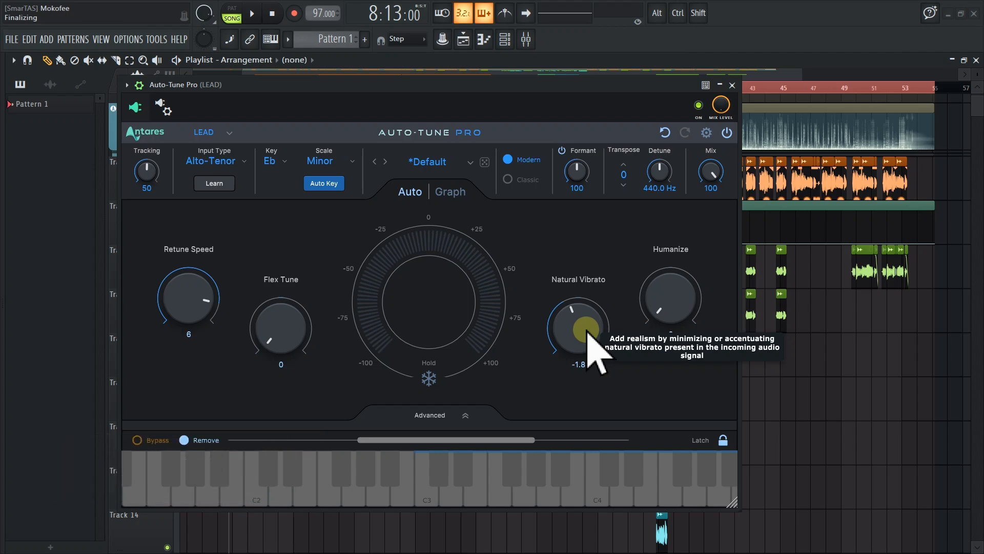
{"action": "left_click_drag", "start_coordinate": [588, 333], "coordinate": [610, 307]}
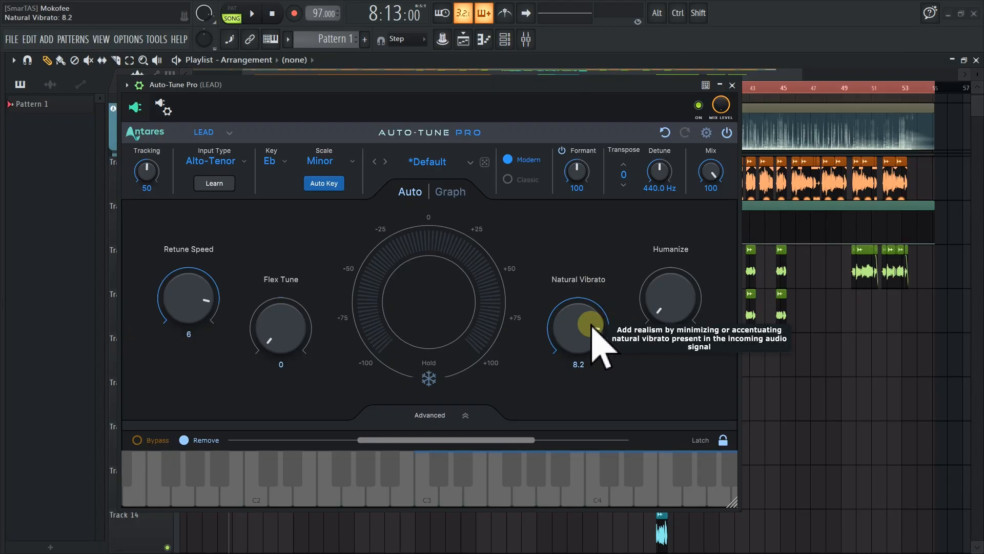
{"action": "left_click", "coordinate": [593, 325], "text": "alt"}
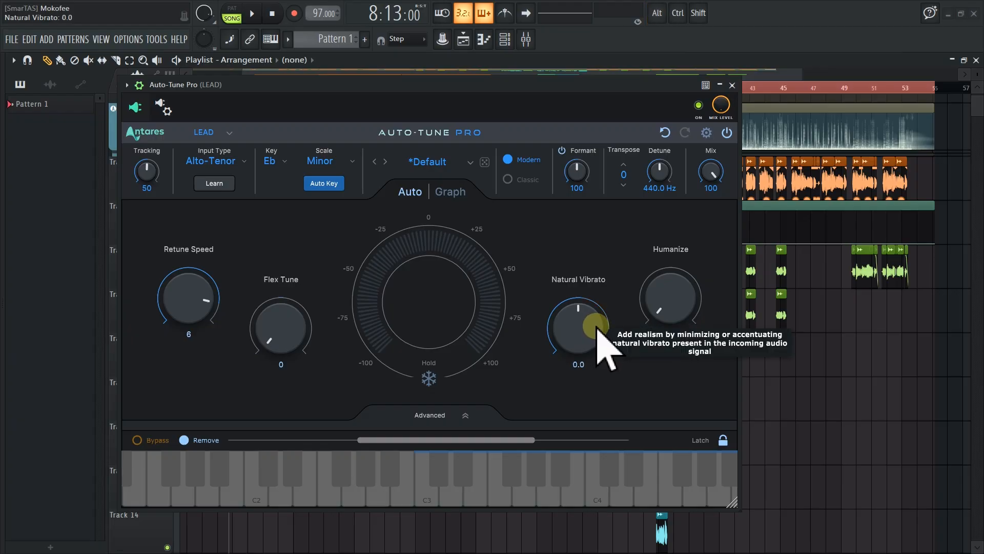
{"action": "mouse_move", "coordinate": [595, 326]}
{"action": "left_mouse_down"}
{"action": "mouse_move", "coordinate": [593, 378]}
{"action": "mouse_move", "coordinate": [590, 312]}
{"action": "mouse_move", "coordinate": [586, 323]}
{"action": "left_mouse_up"}
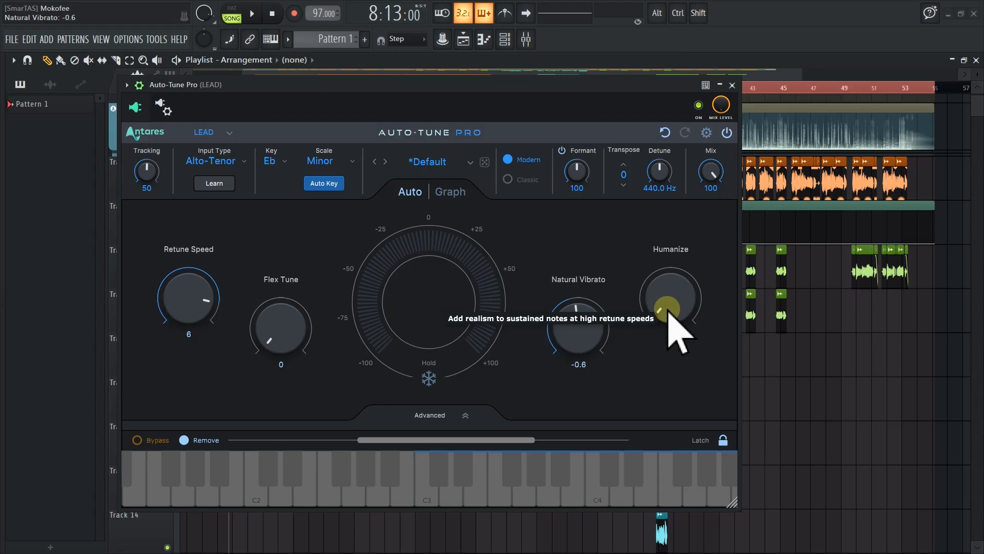
Try raising the Humanize knob, return it to 0, and play back the song
{"action": "left_click_drag", "start_coordinate": [668, 311], "coordinate": [686, 286]}
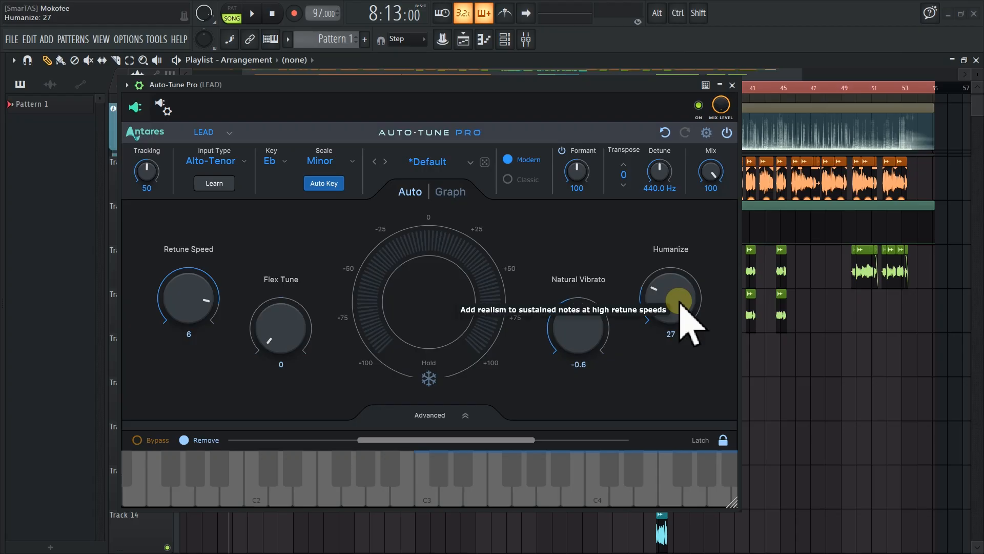
{"action": "left_click_drag", "start_coordinate": [680, 303], "coordinate": [680, 299]}
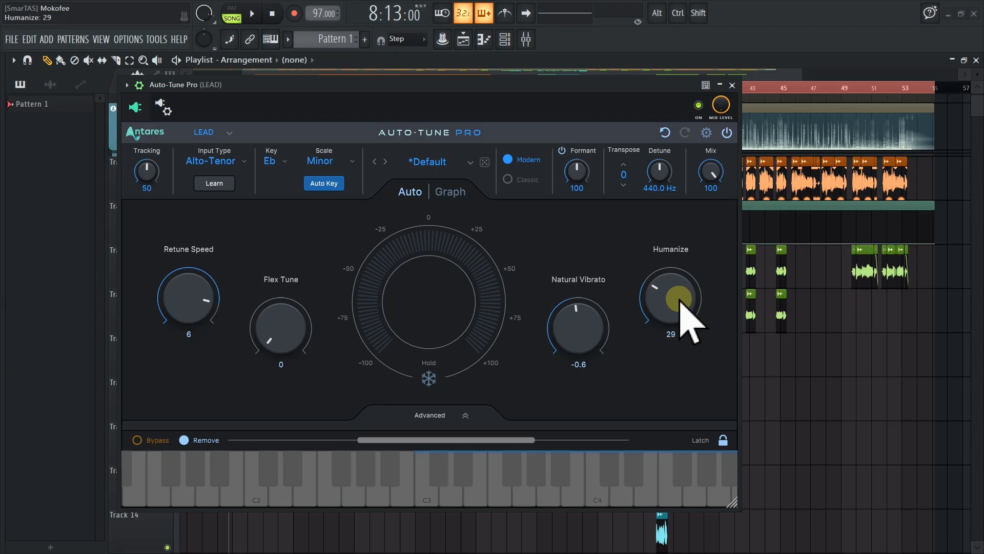
{"action": "left_click_drag", "start_coordinate": [680, 296], "coordinate": [660, 339]}
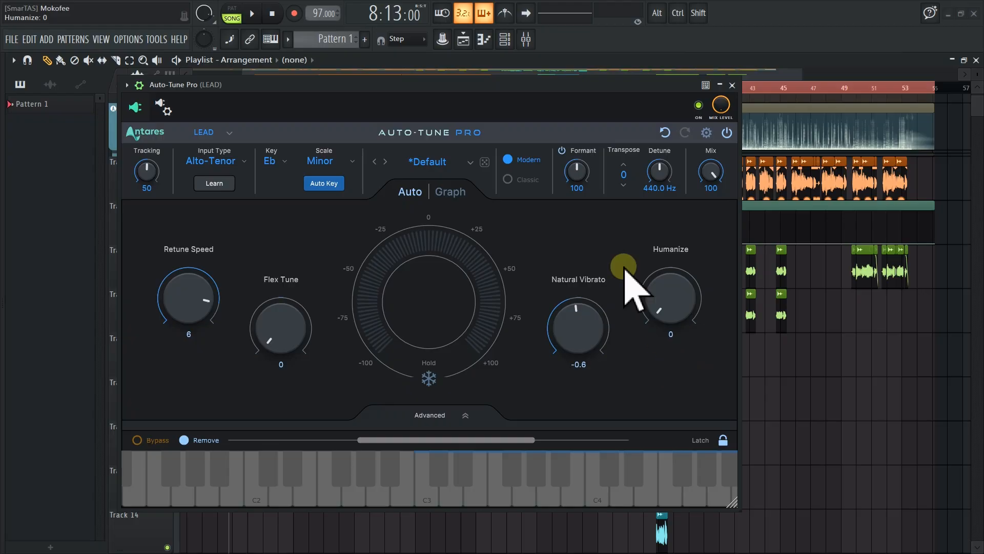
{"action": "left_click_drag", "start_coordinate": [558, 88], "coordinate": [628, 94]}
{"action": "key", "text": "space"}
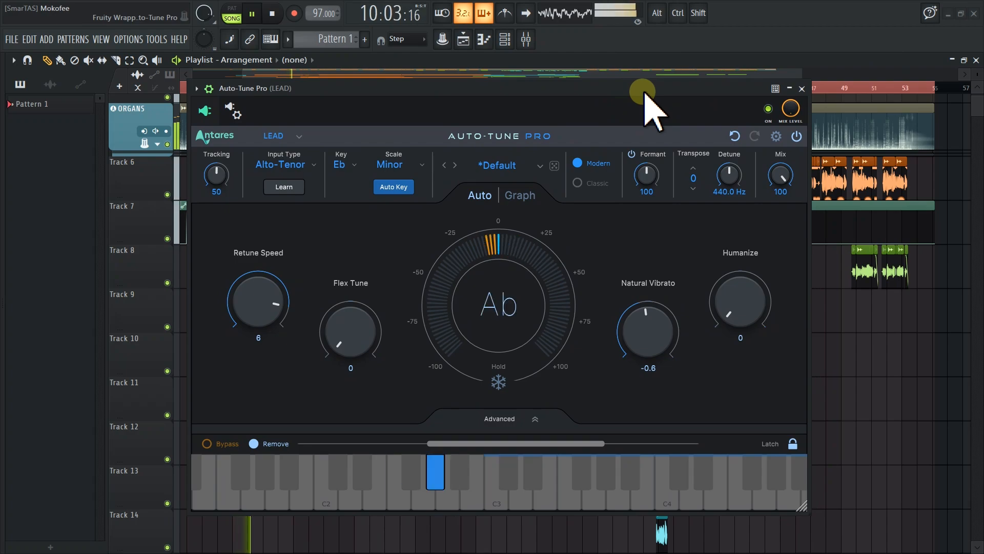
{"action": "key", "text": "space"}
Raise Humanize to 100 and play the song to hear the effect
{"action": "left_click_drag", "start_coordinate": [733, 316], "coordinate": [754, 210]}
{"action": "left_click", "coordinate": [660, 88]}
{"action": "key", "text": "space"}
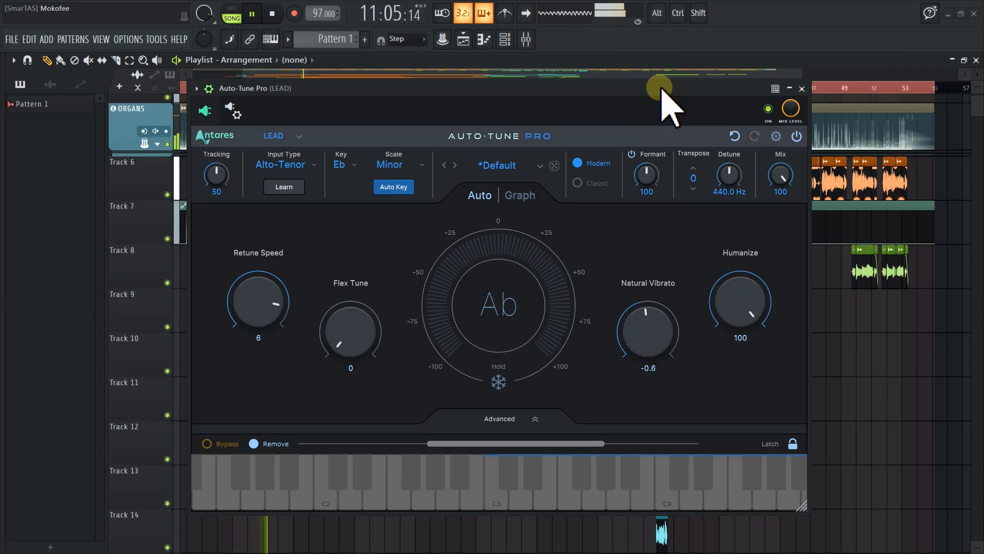
{"action": "key", "text": "space"}
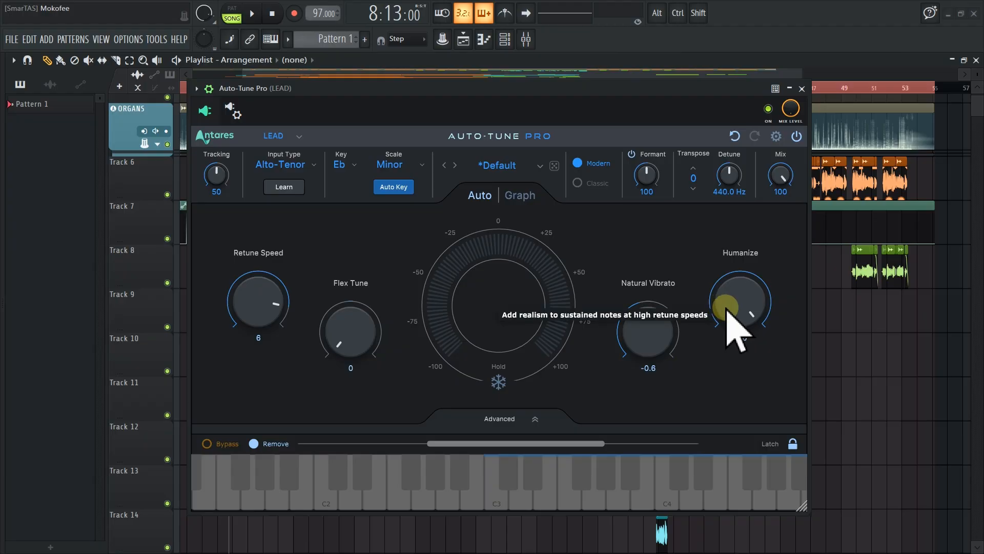
Return the Humanize knob to 0
{"action": "left_click_drag", "start_coordinate": [732, 294], "coordinate": [692, 455]}
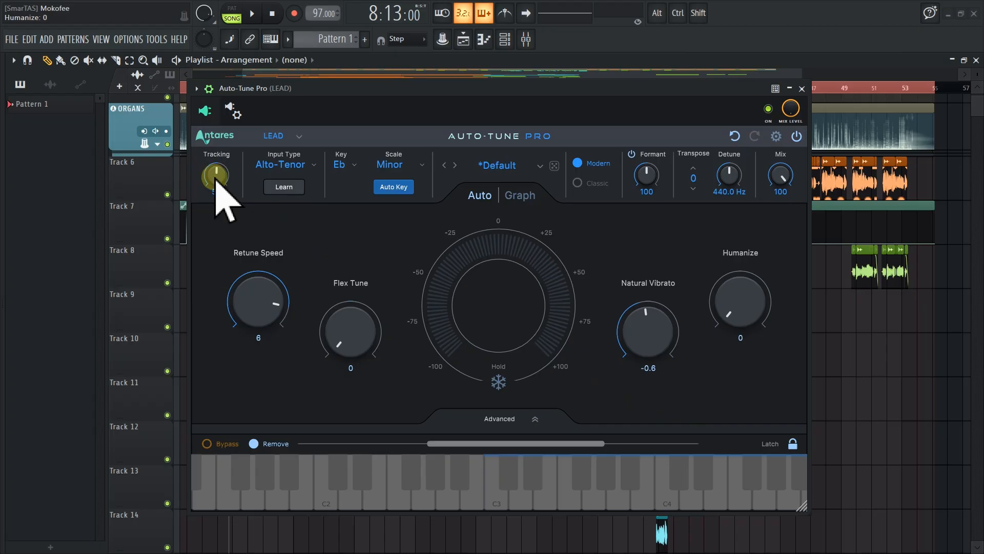
{"action": "mouse_move", "coordinate": [211, 181]}
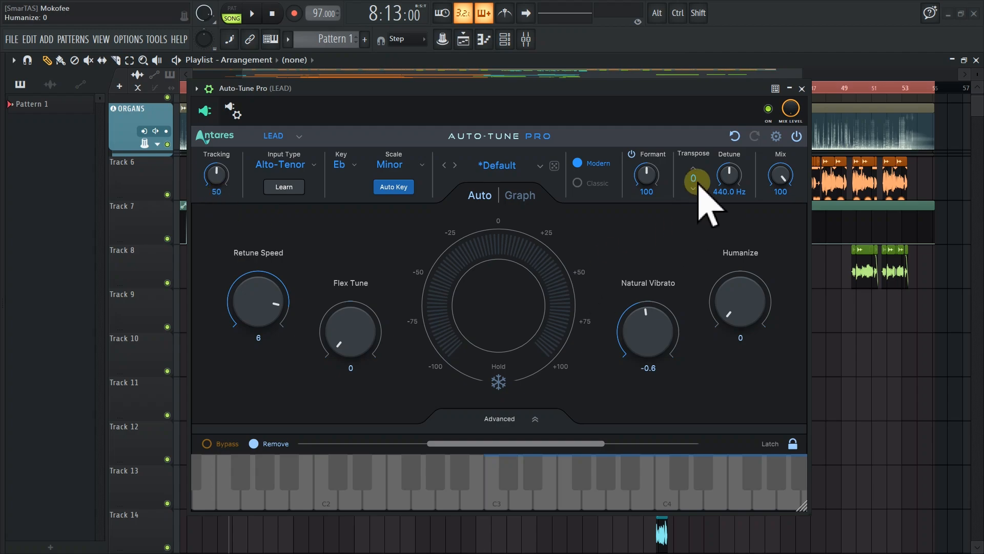
Try Transpose values of 12, -12, -4 and 5 while playing the song, then reset Transpose to 0
{"action": "left_click_drag", "start_coordinate": [697, 183], "coordinate": [727, 98]}
{"action": "key", "text": "space"}
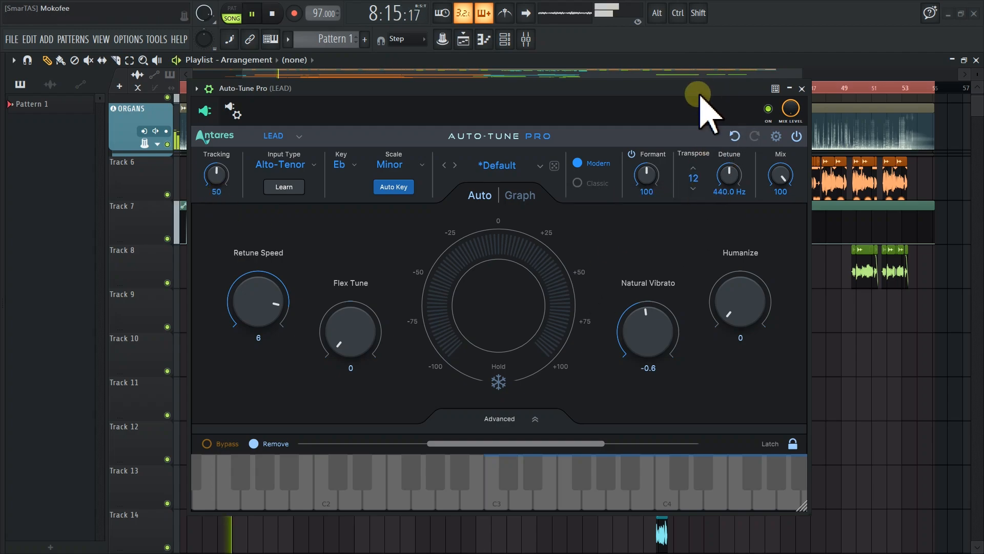
{"action": "left_click_drag", "start_coordinate": [703, 193], "coordinate": [712, 404]}
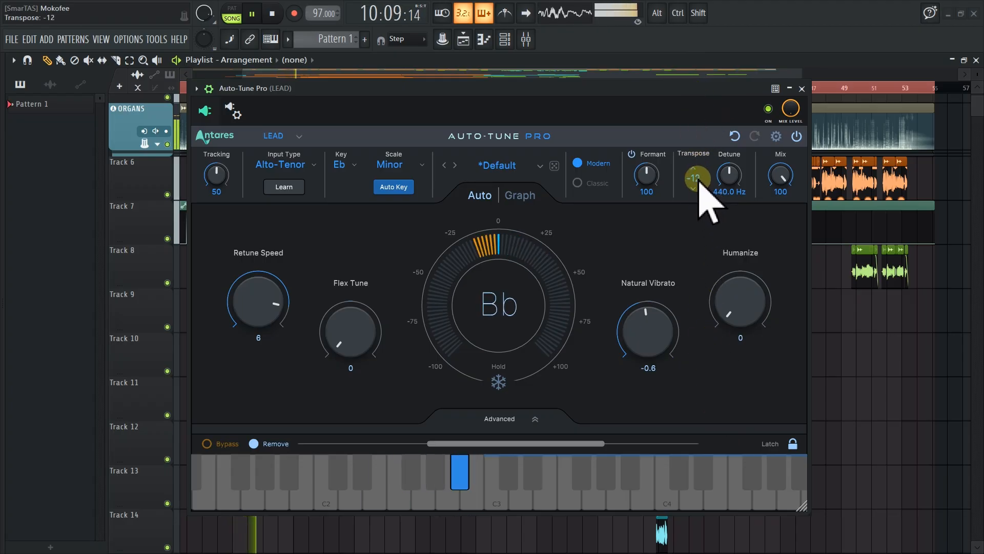
{"action": "scroll", "coordinate": [699, 193], "scroll_direction": "up", "scroll_amount": 8}
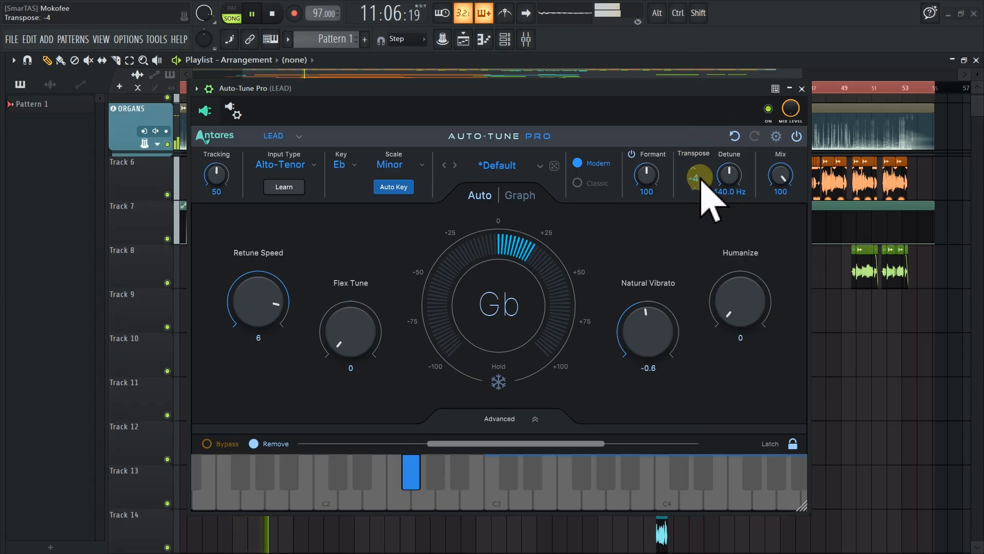
{"action": "left_click_drag", "start_coordinate": [699, 177], "coordinate": [721, 137]}
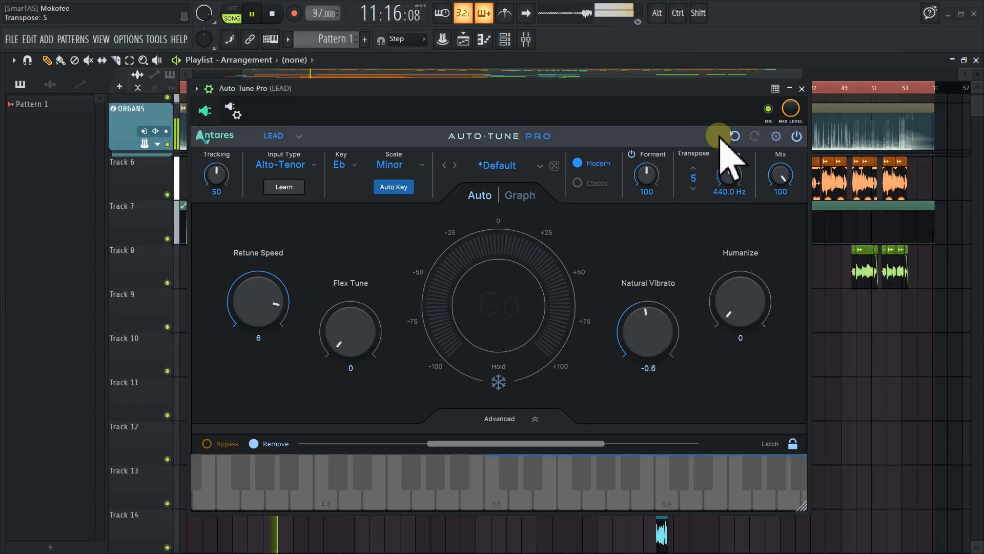
{"action": "key", "text": "space"}
{"action": "left_click", "coordinate": [695, 179], "text": "alt"}
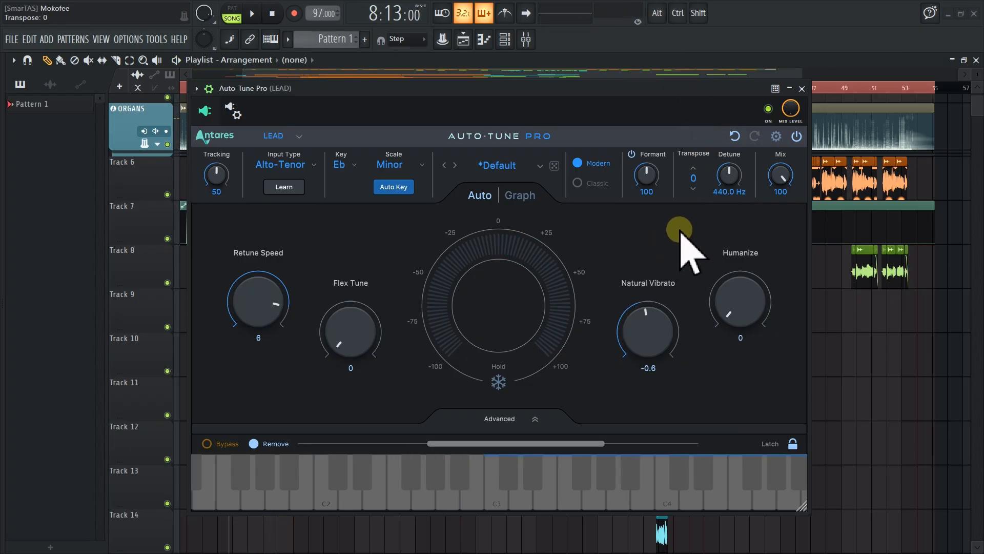
Set Retune Speed to 20 ms and undo the change
{"action": "left_click", "coordinate": [278, 303], "text": "alt"}
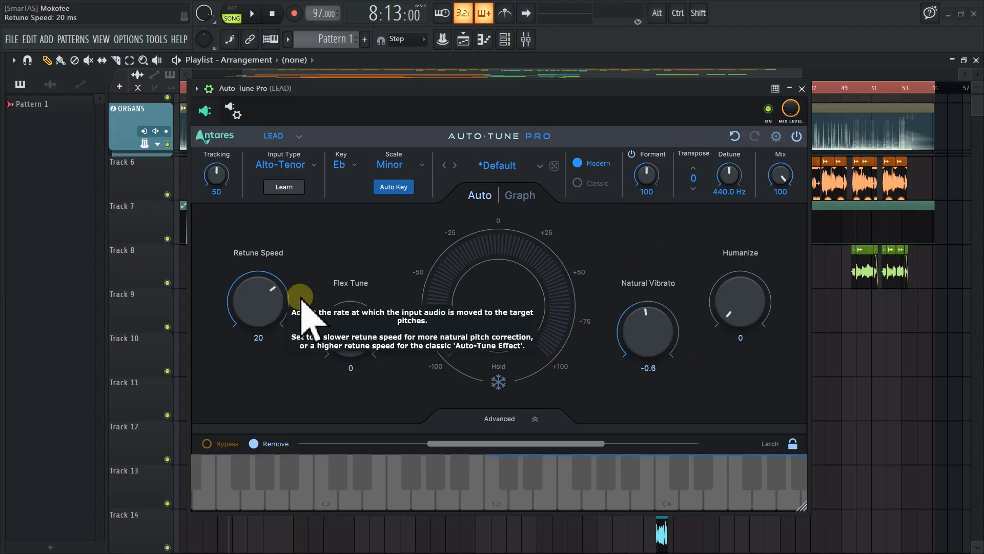
{"action": "key", "text": "ctrl+z"}
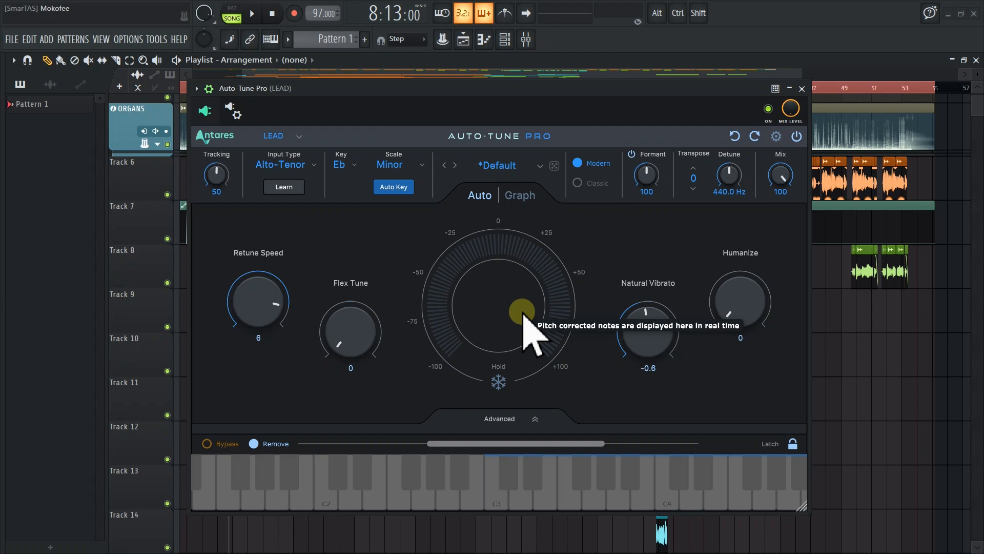
Switch to Graph mode and back to Auto, then open and close the Advanced view
{"action": "left_click", "coordinate": [518, 199]}
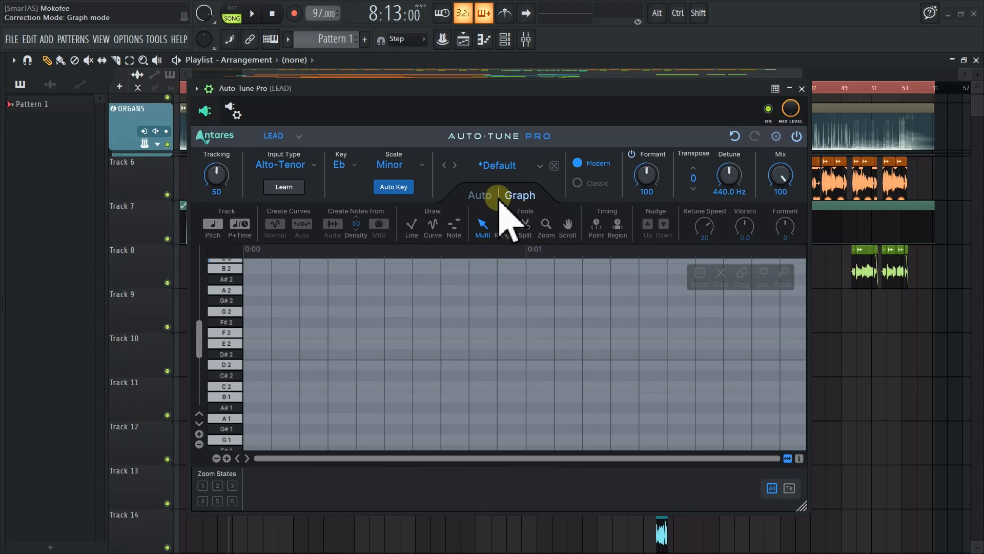
{"action": "left_click", "coordinate": [478, 195]}
{"action": "left_click", "coordinate": [495, 415]}
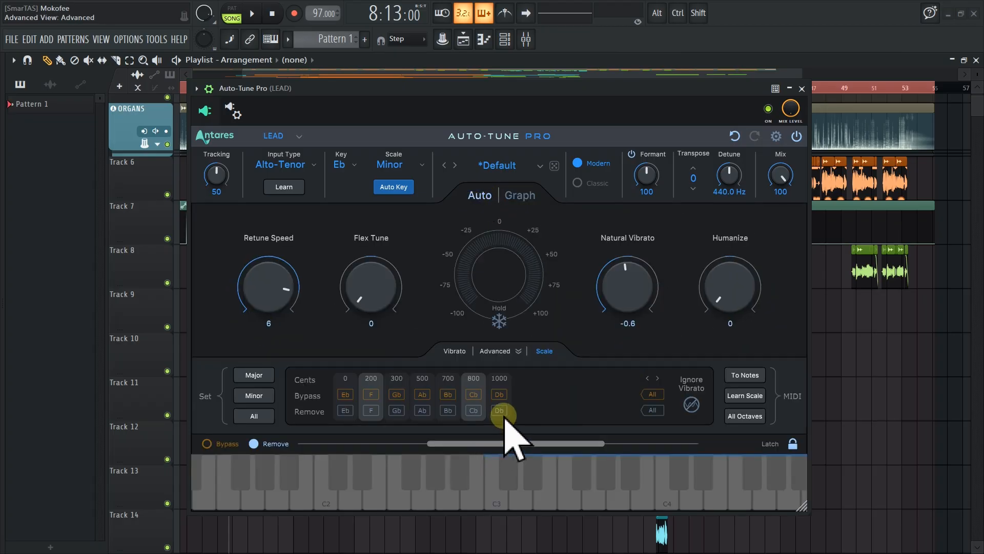
{"action": "left_click", "coordinate": [497, 351]}
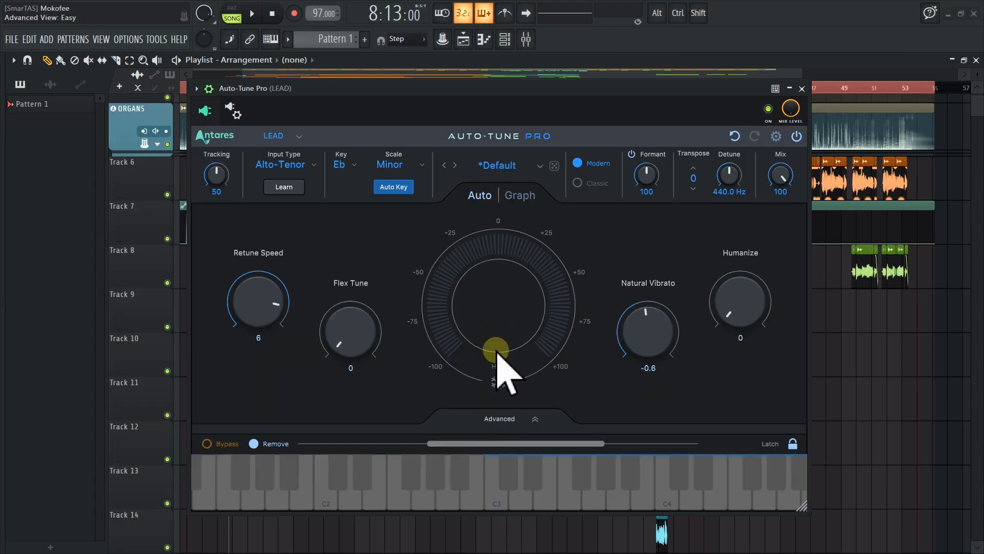